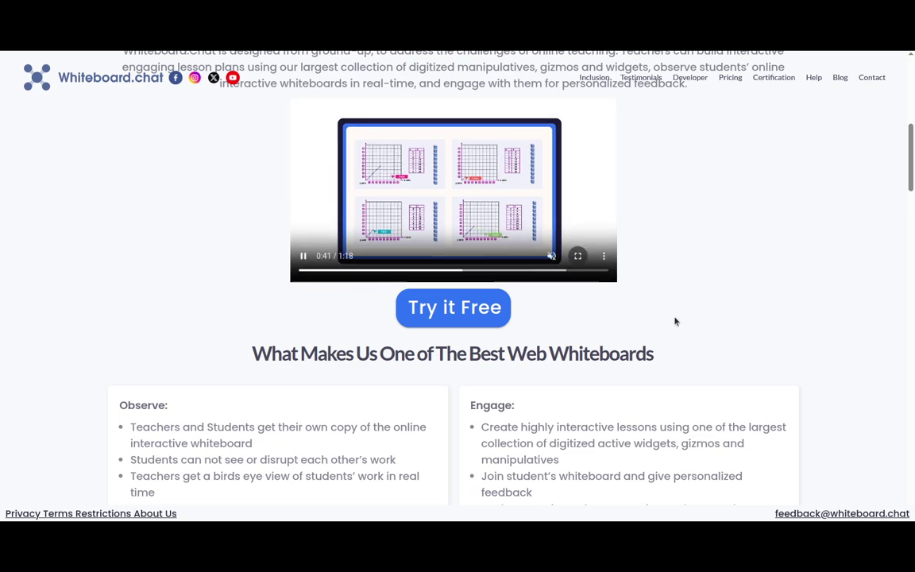
scroll(674, 321, up, 5)
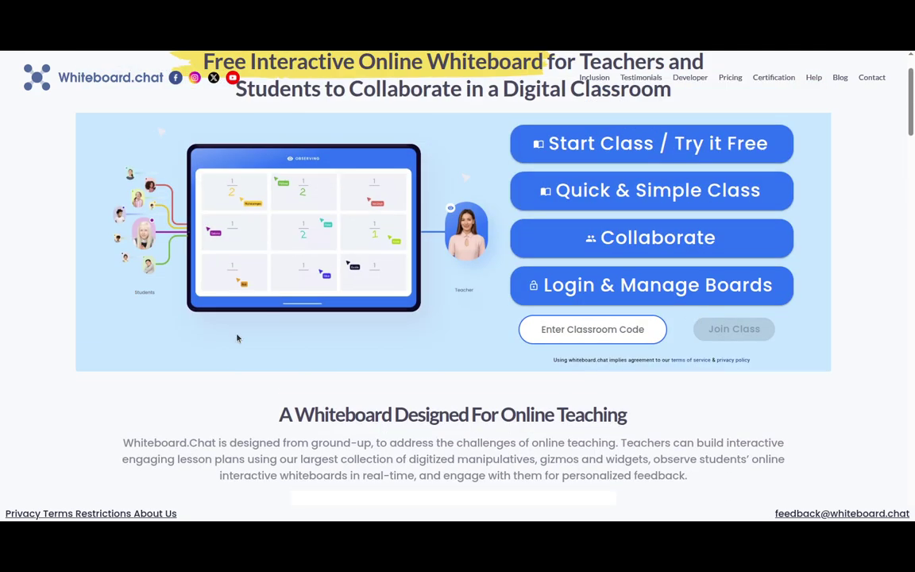
scroll(362, 363, up, 1)
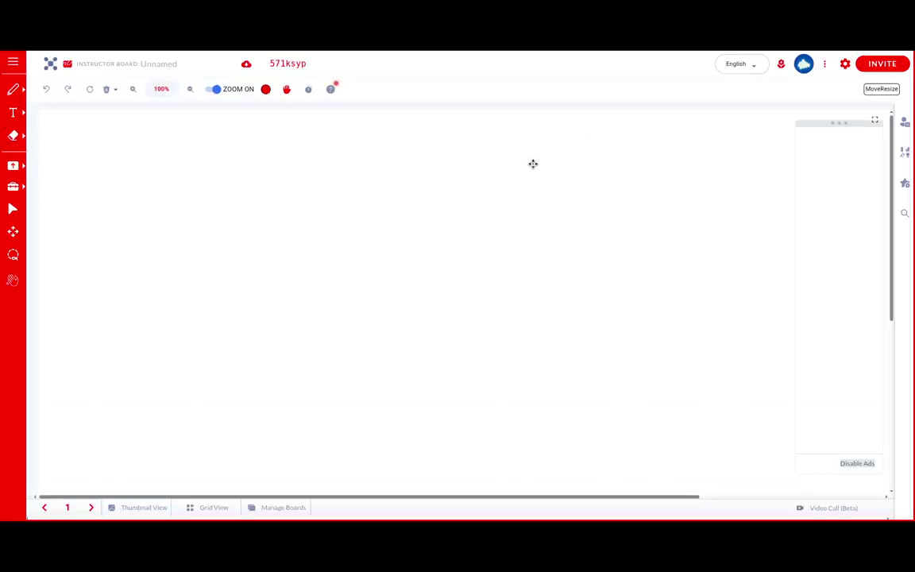
Rename the unnamed instructor board as Demo Class.
click(142, 63)
text(Demo Class)
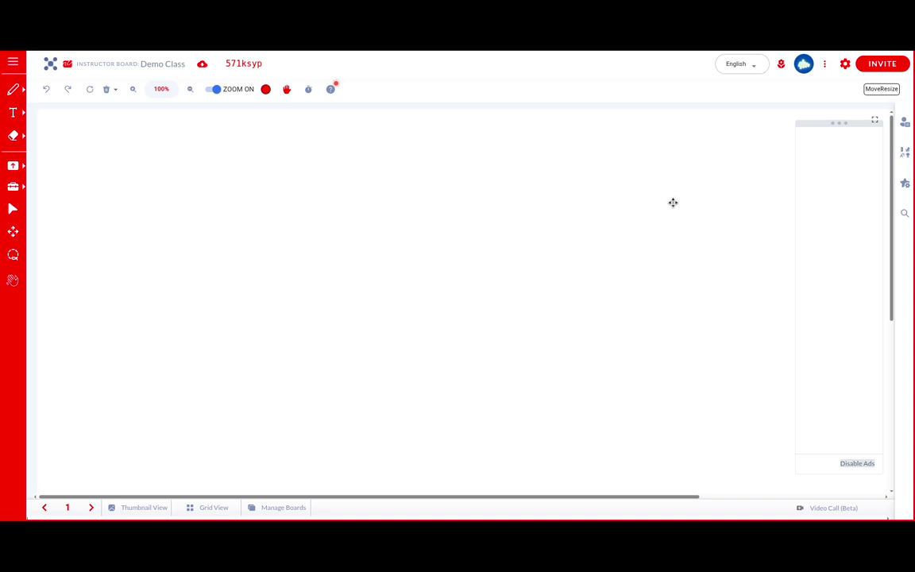
Draw a thick red wavy freehand stroke with the Pen across the upper part of the board.
click(13, 90)
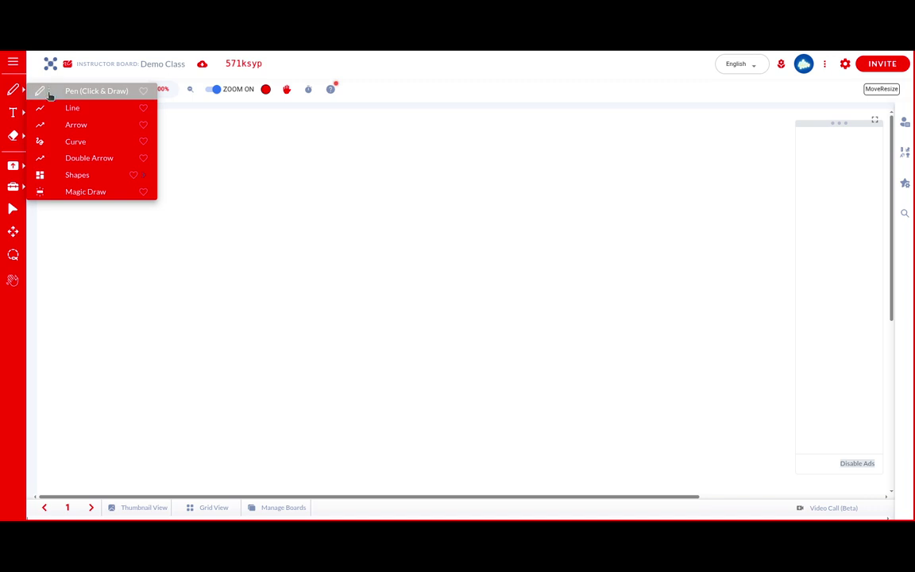
click(49, 92)
mouse_move(152, 185)
mouse_down()
mouse_move(258, 212)
mouse_move(432, 214)
mouse_up()
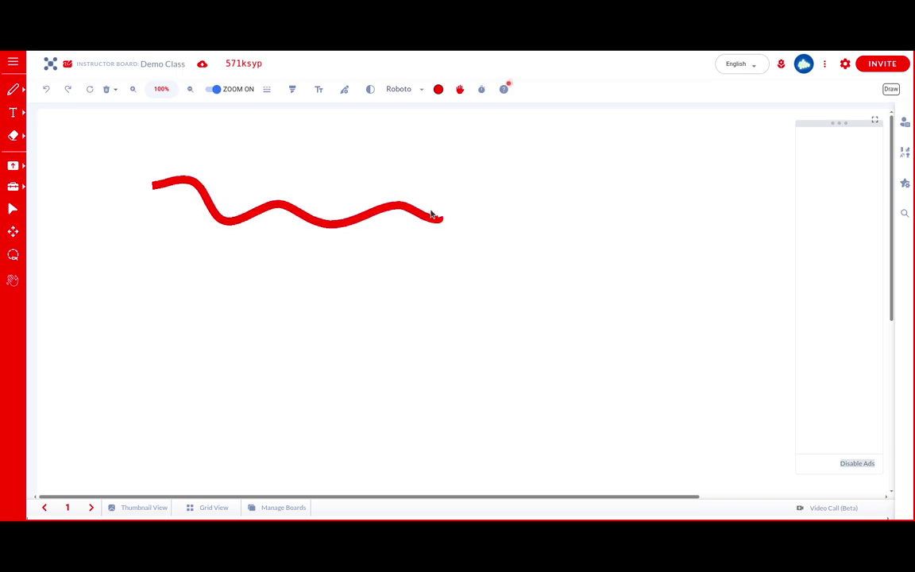
Set the pen thickness to 2 and draw a shorter wavy stroke below the thick one.
click(345, 90)
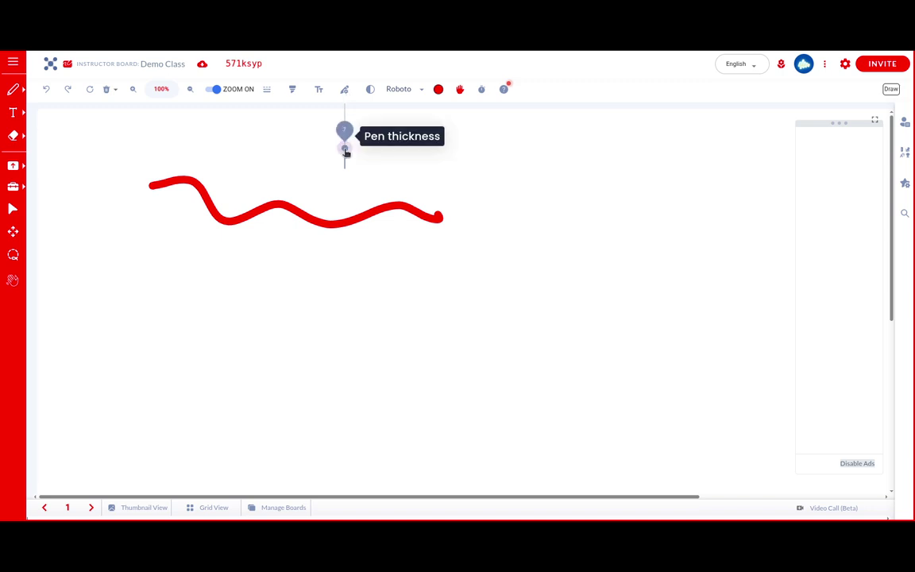
drag(345, 151, 346, 164)
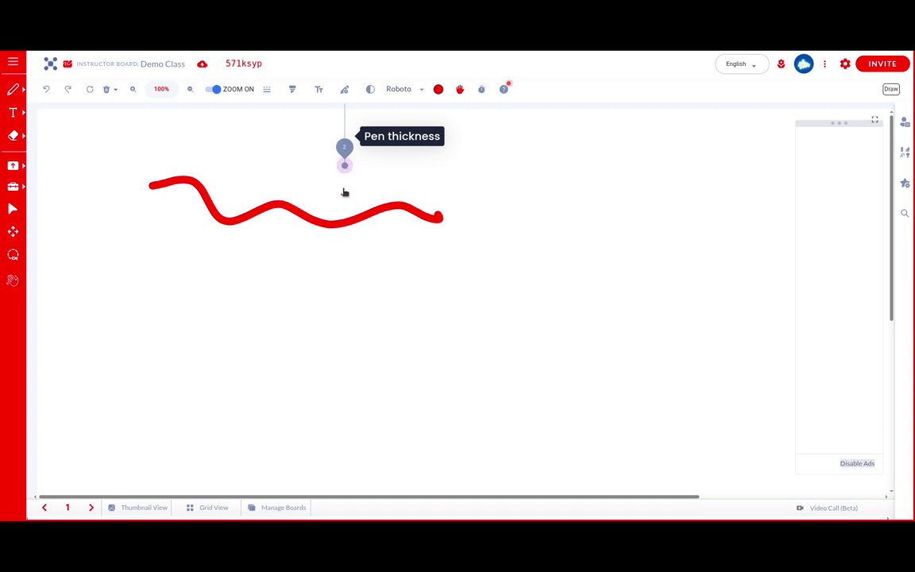
mouse_move(273, 263)
mouse_down()
mouse_move(287, 255)
mouse_move(373, 267)
mouse_up()
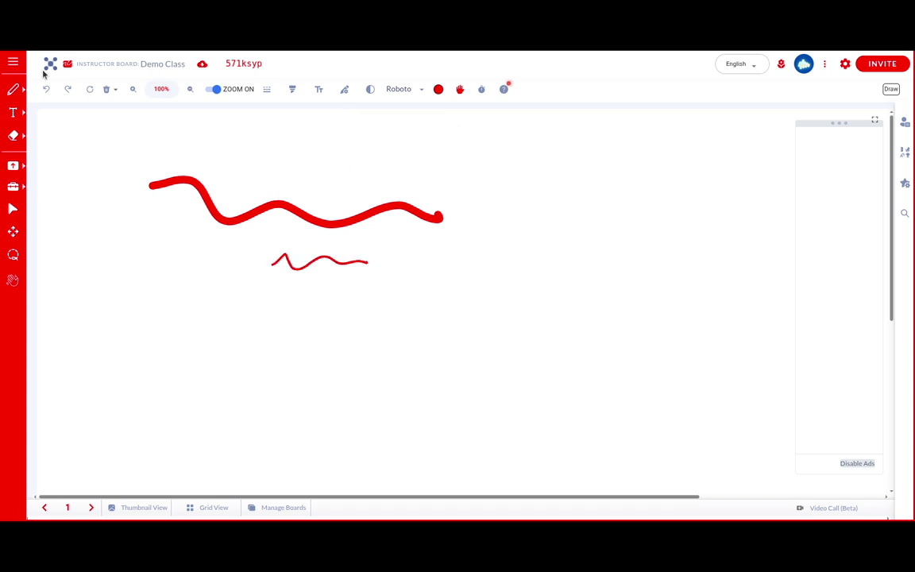
Draw a long straight line rising to the right just below the short wavy stroke.
click(12, 90)
click(47, 107)
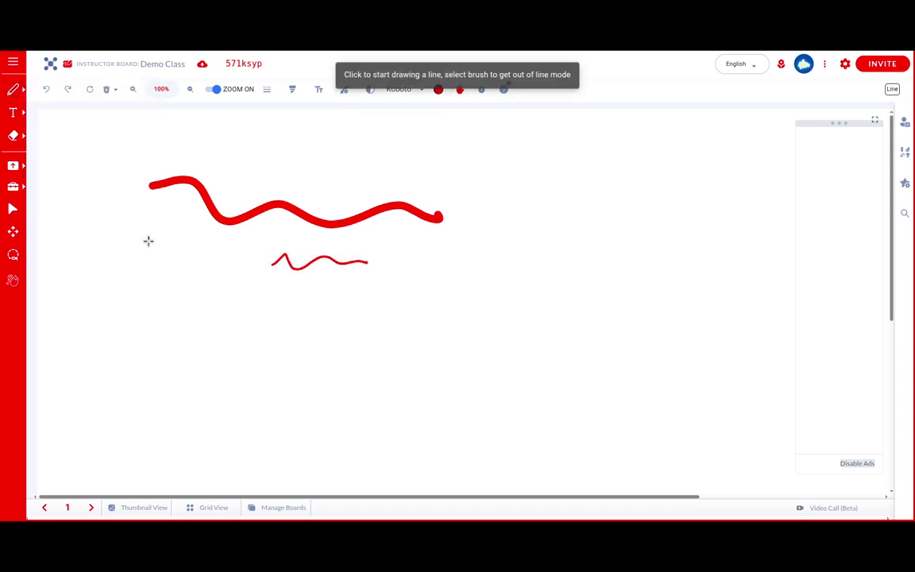
drag(175, 304, 529, 235)
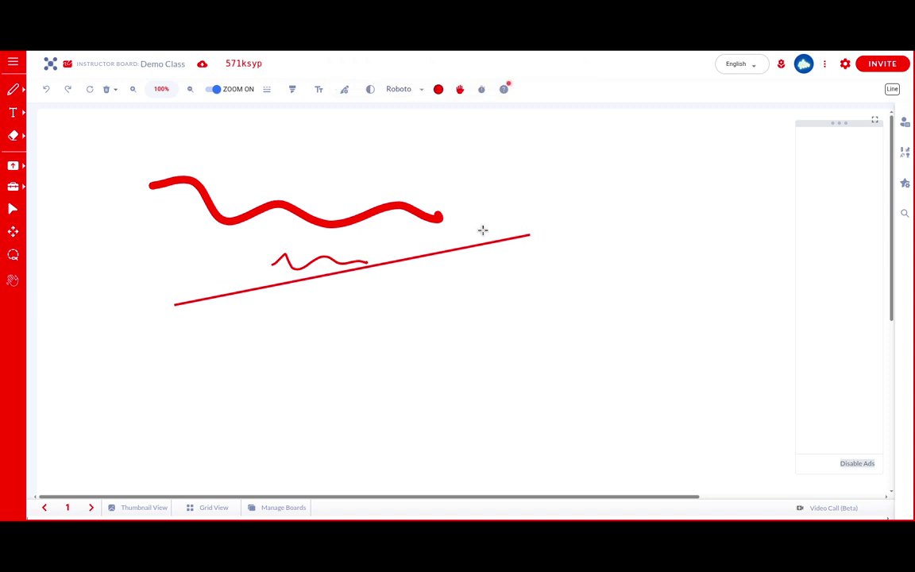
Insert a polygon with 8 sides and place it just past the upper end of the straight line.
click(14, 90)
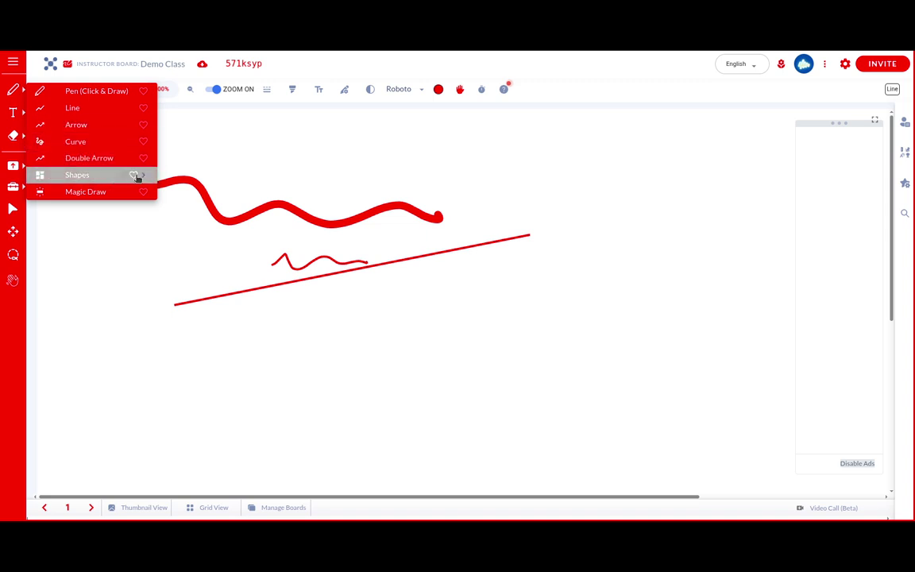
mouse_move(146, 176)
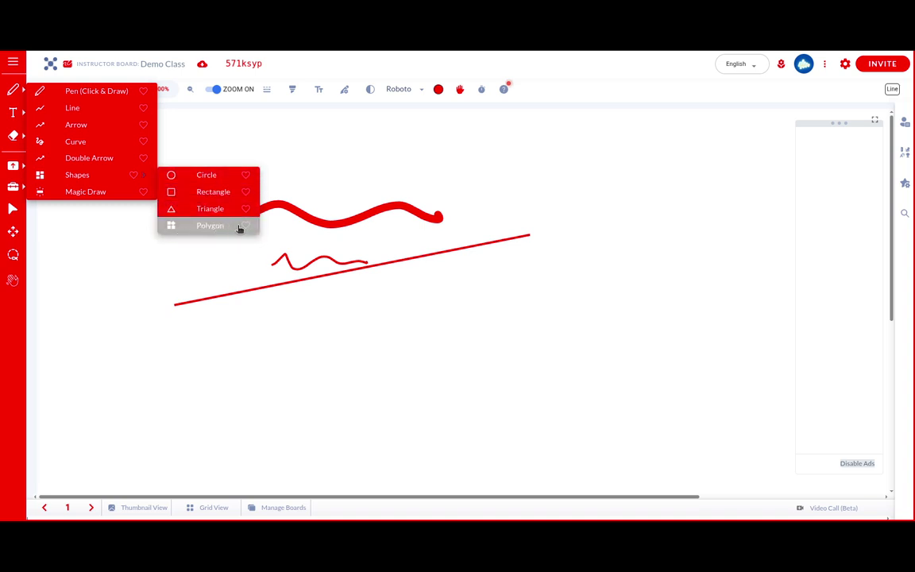
click(199, 227)
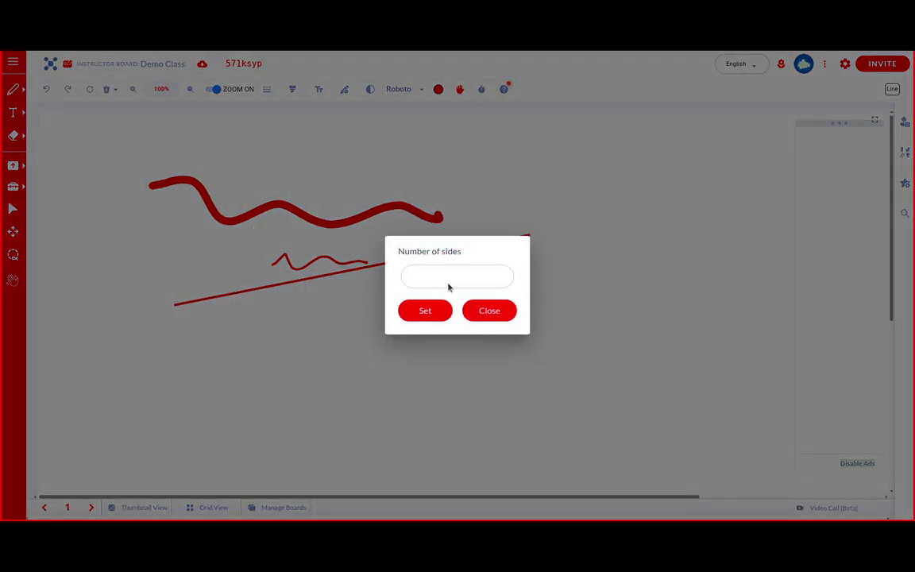
click(452, 277)
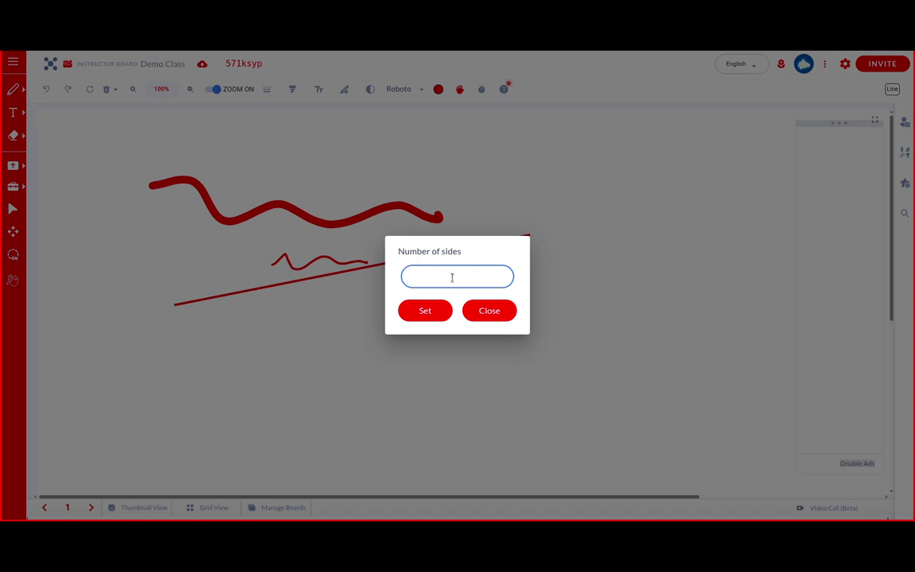
text(8)
click(418, 315)
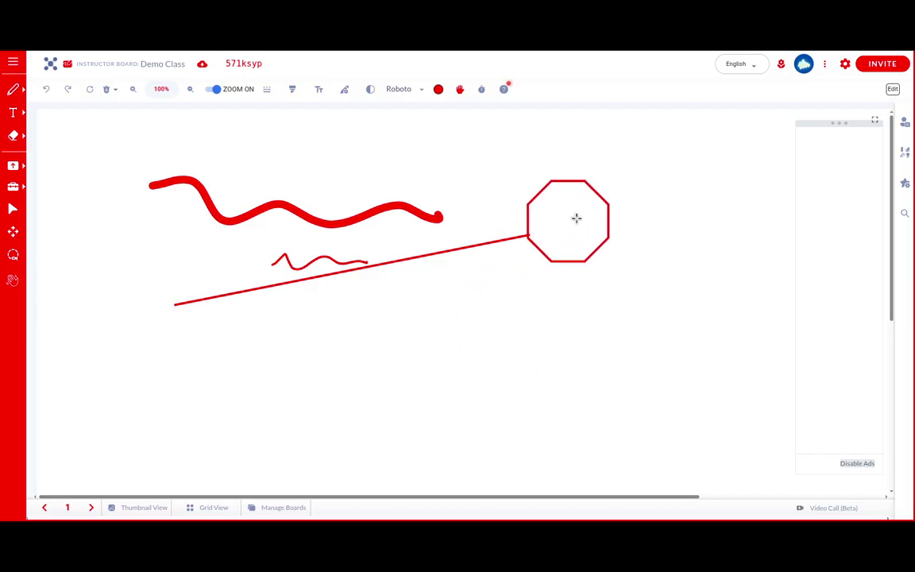
click(596, 217)
Enlarge the octagon to nearly twice its size with Move & Resize and deselect it.
click(13, 255)
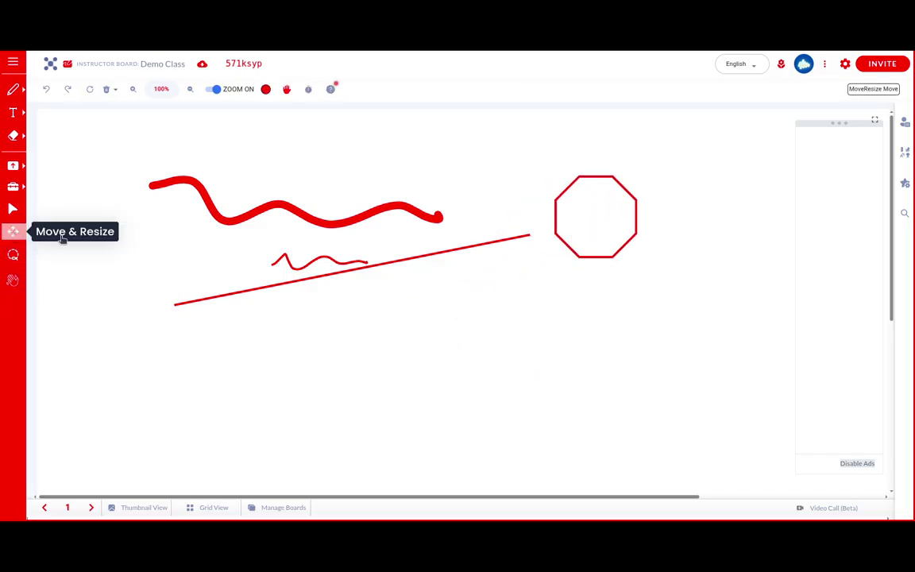
click(561, 240)
drag(548, 265, 591, 323)
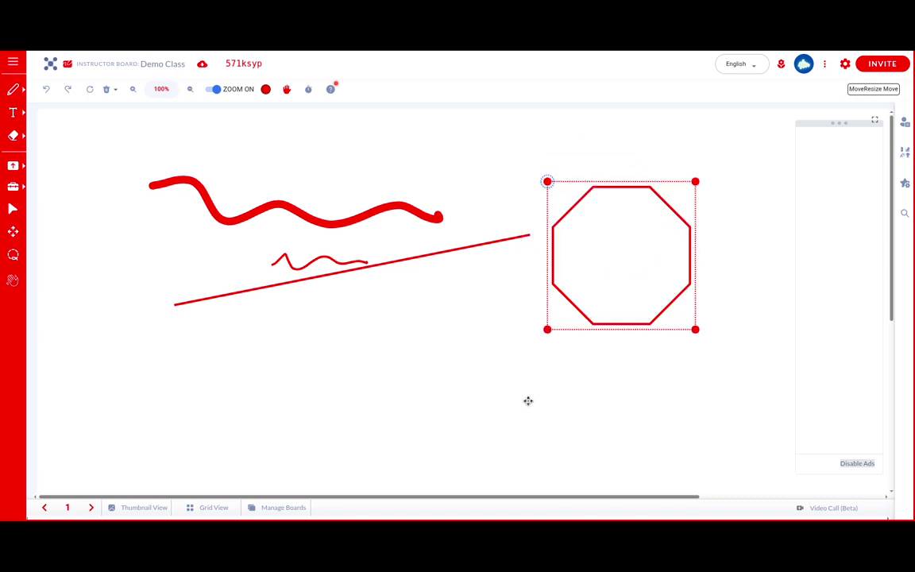
click(527, 404)
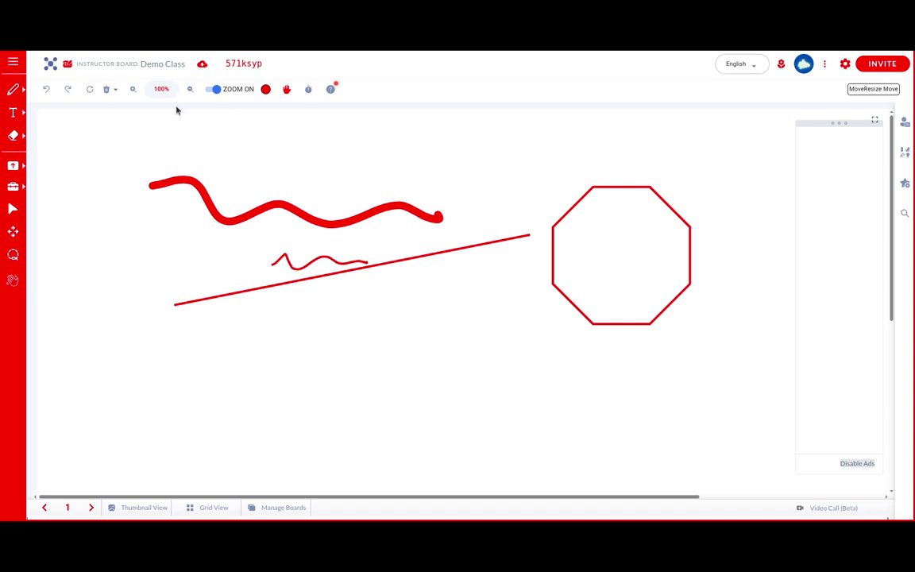
Mark the Pen, Line and Polygon tools as favourites.
click(16, 90)
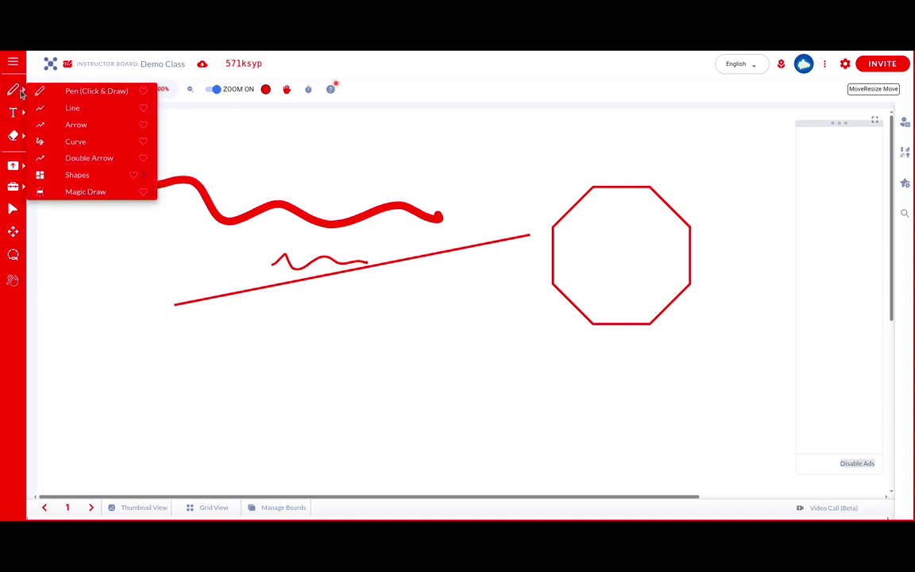
click(143, 91)
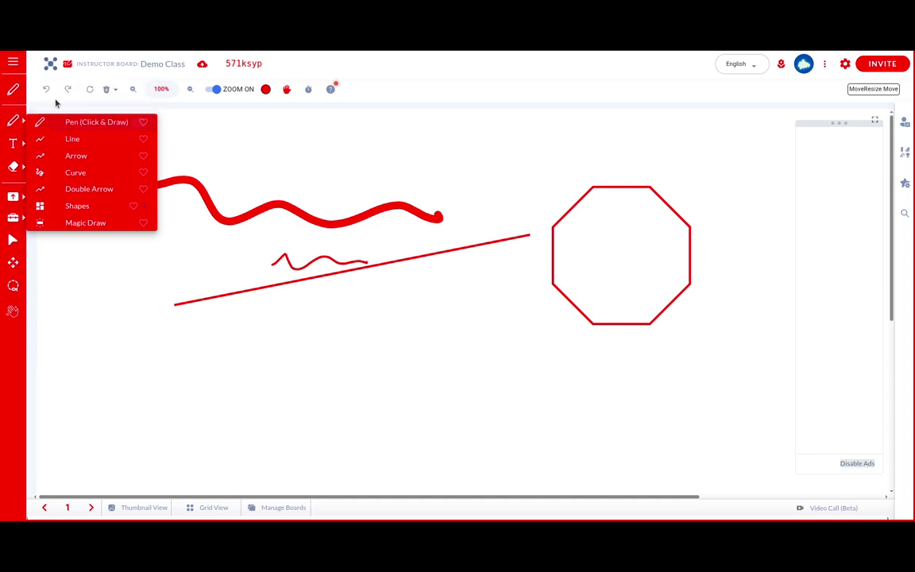
mouse_move(23, 122)
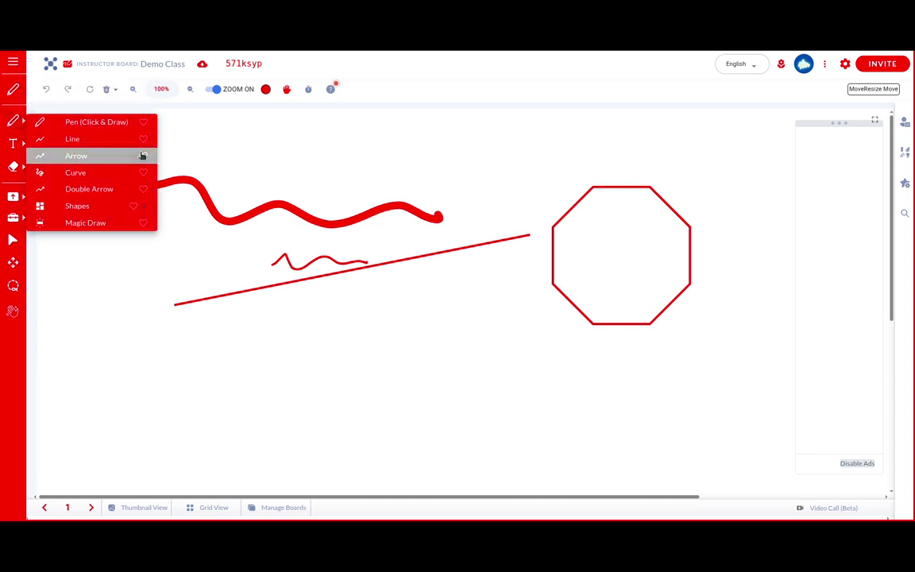
click(144, 139)
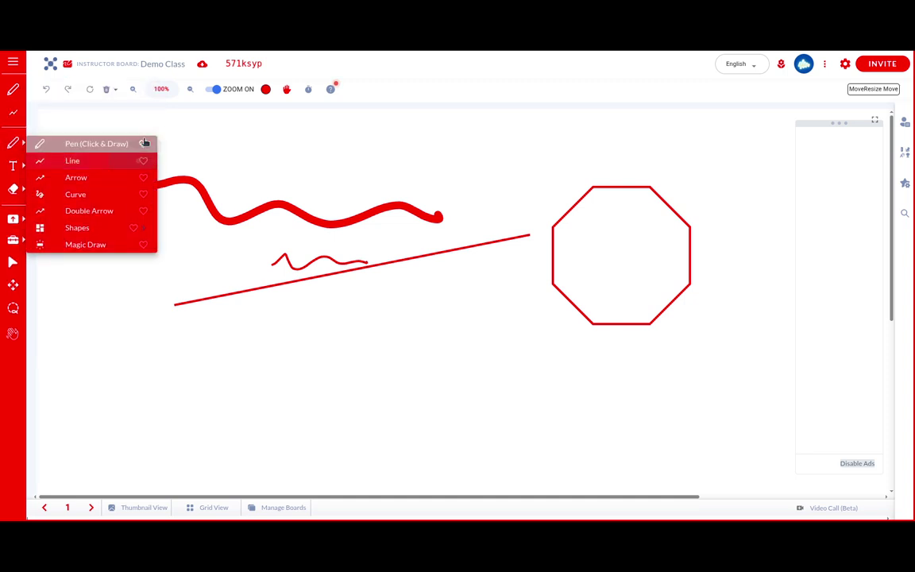
mouse_move(23, 145)
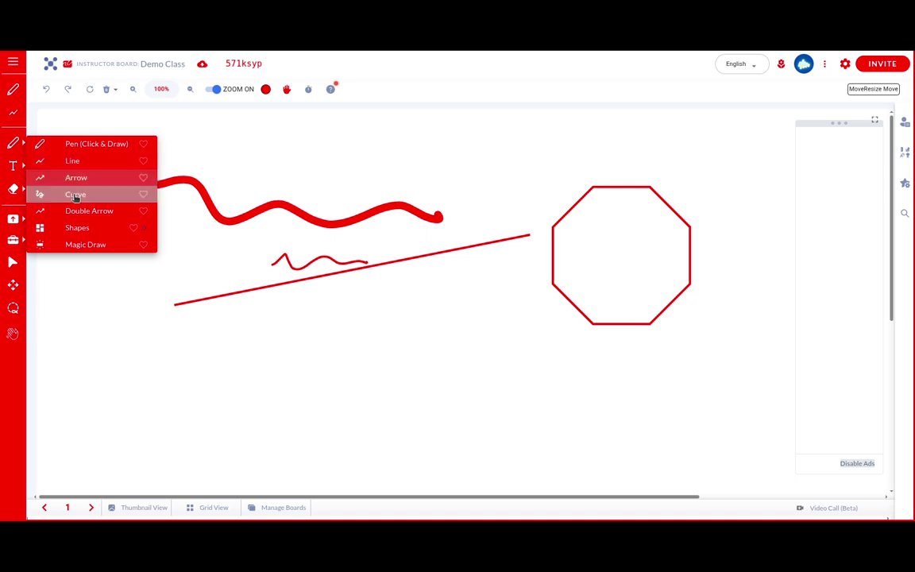
click(147, 229)
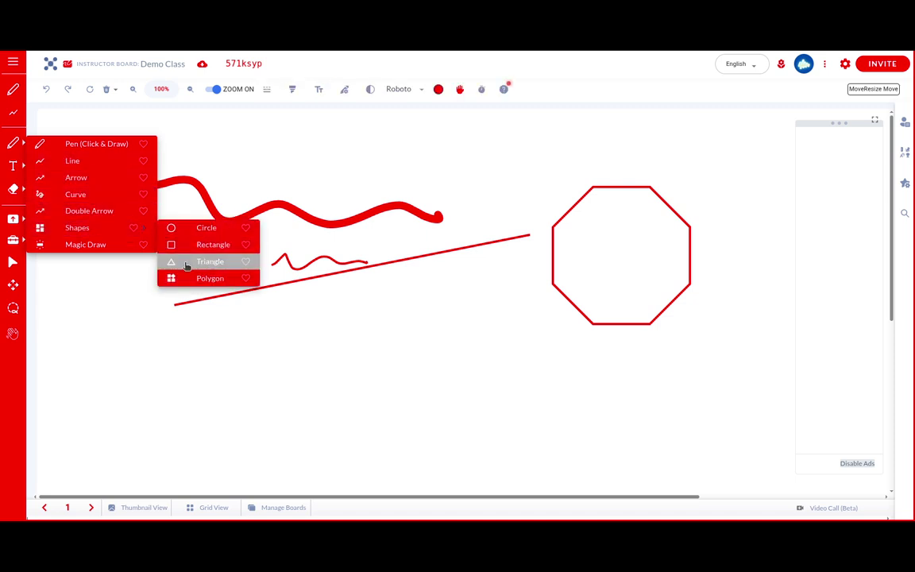
click(227, 280)
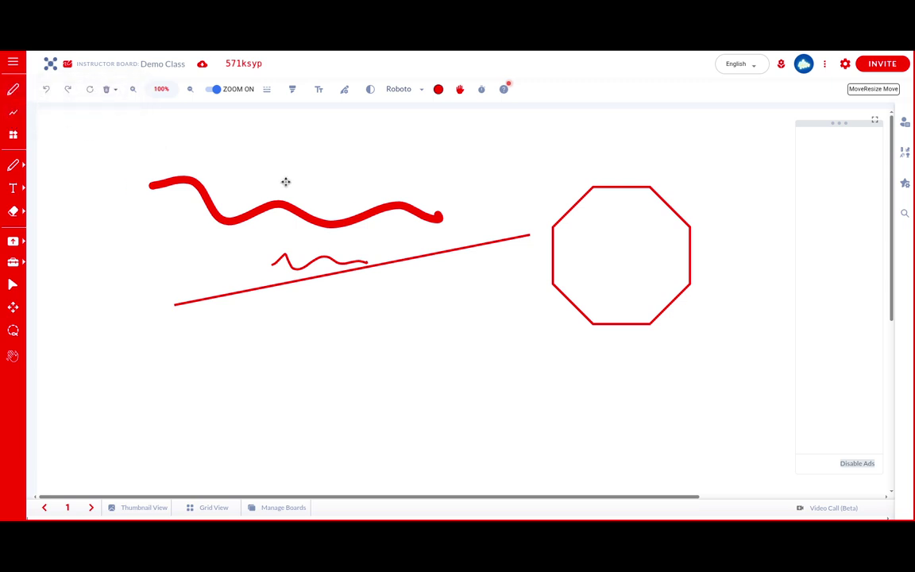
Change the colour of the long straight line to blue (3174F5).
click(437, 91)
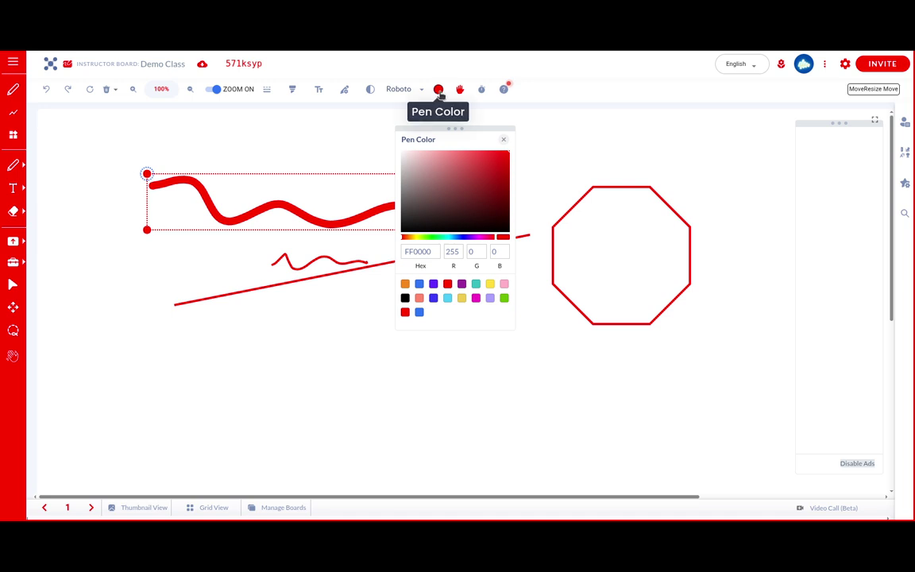
click(378, 264)
click(419, 284)
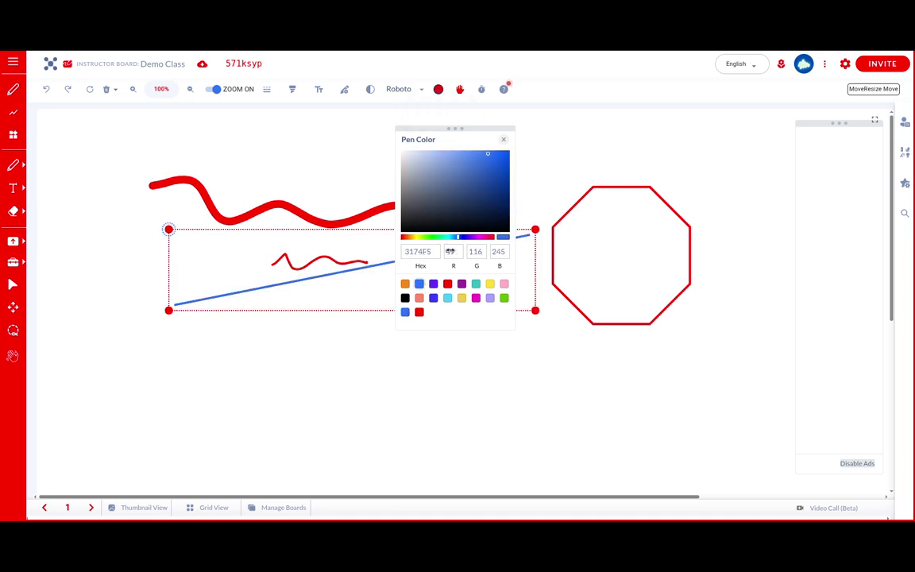
Draw a blue straight line across the thick red stroke, plus two blue freehand strokes near the long line.
click(13, 112)
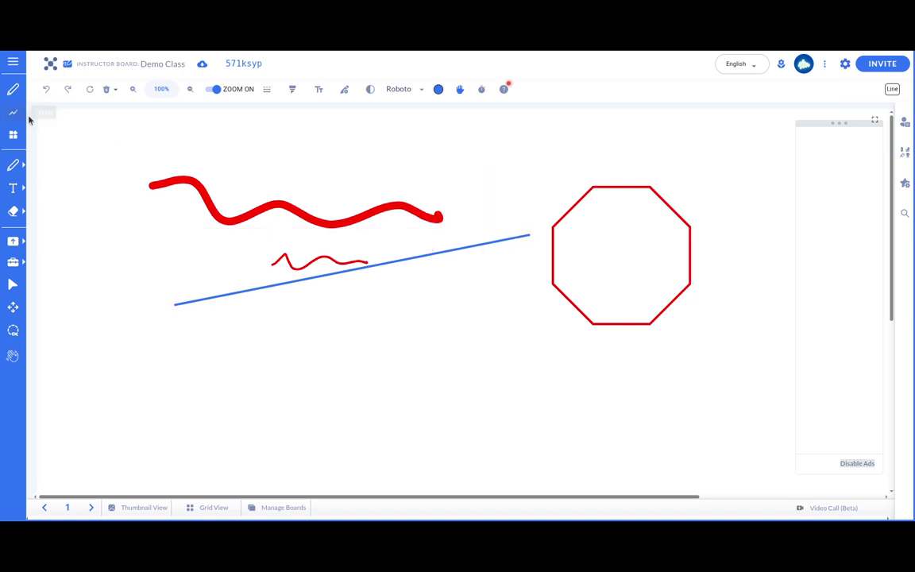
drag(110, 263, 323, 163)
click(17, 89)
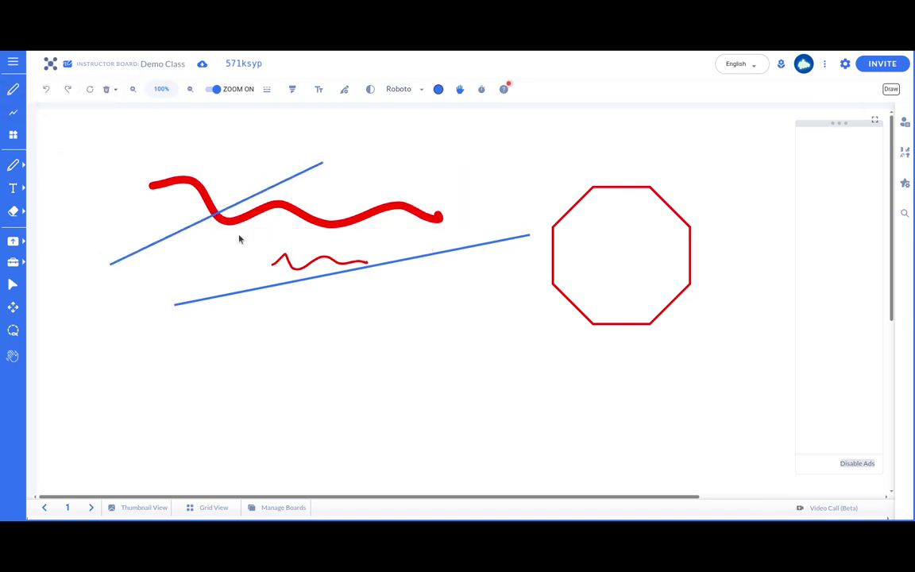
drag(259, 255, 429, 256)
drag(428, 294, 493, 358)
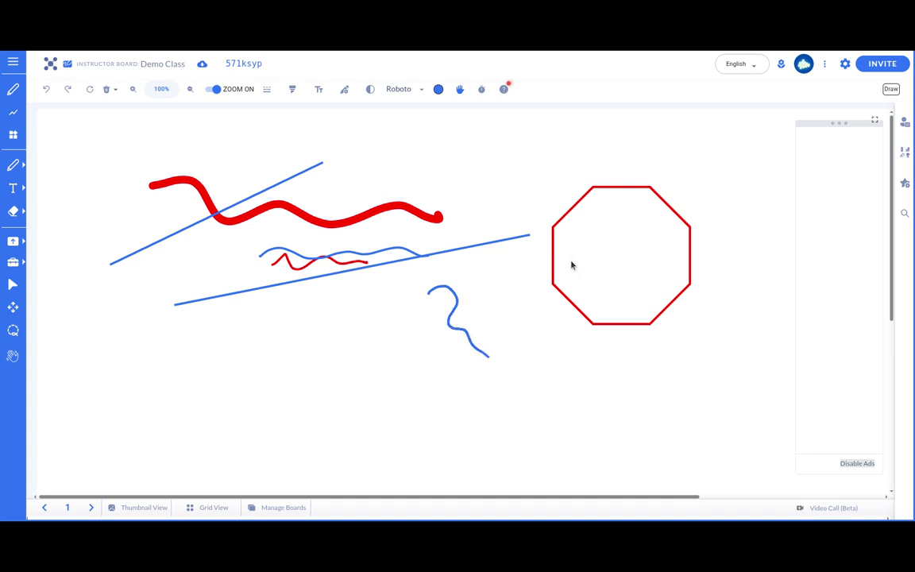
Hatch the inside of the octagon with six short slanted blue pen strokes.
drag(609, 198, 562, 256)
mouse_move(634, 203)
mouse_down()
mouse_move(574, 278)
mouse_move(589, 296)
mouse_up()
drag(647, 246, 611, 294)
click(661, 256)
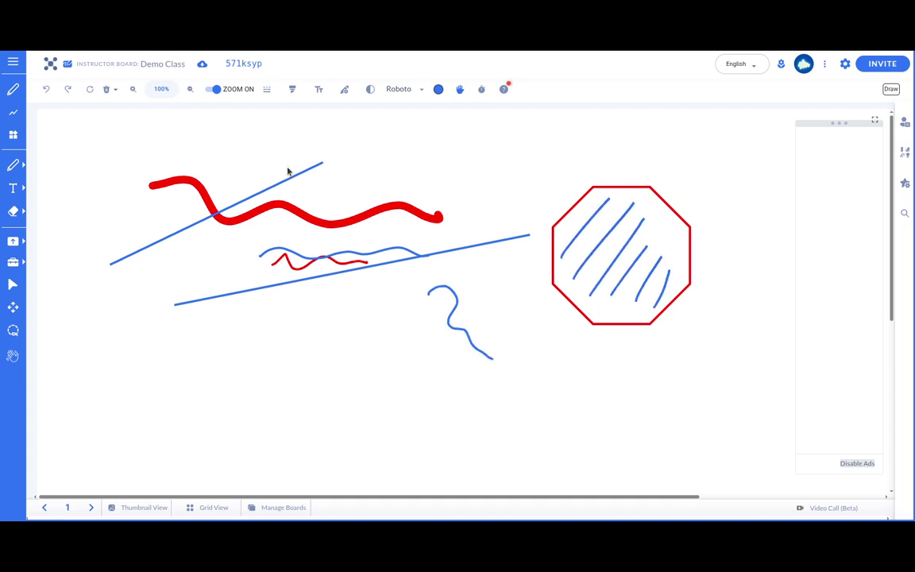
Undo the octagon hatching, the two blue freehand strokes and the second straight line.
click(46, 89)
click(46, 89)
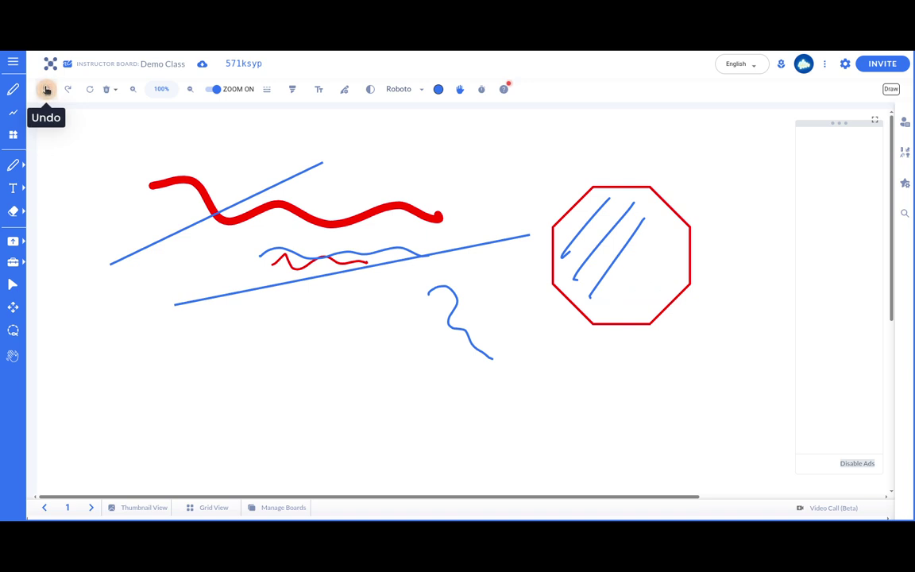
click(46, 89)
click(47, 89)
click(46, 89)
click(46, 89)
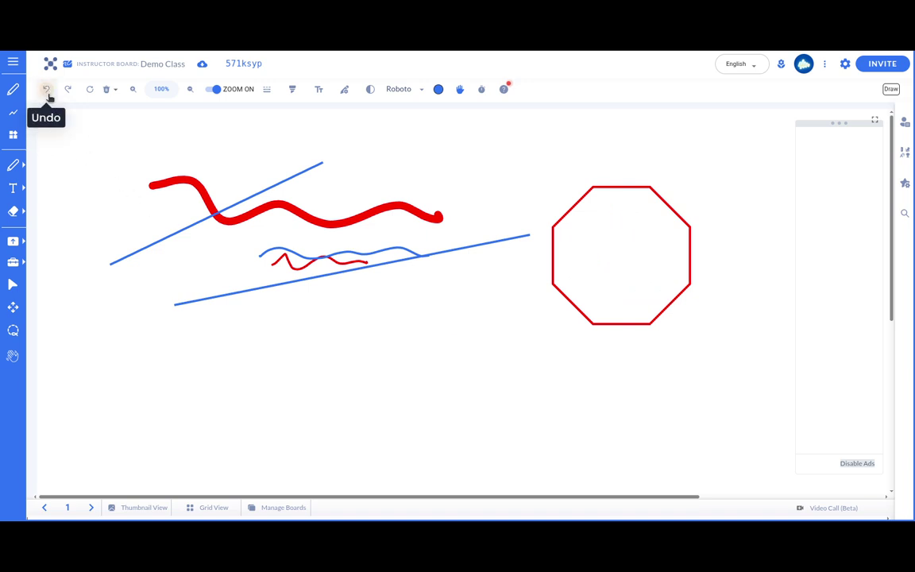
click(47, 89)
click(46, 89)
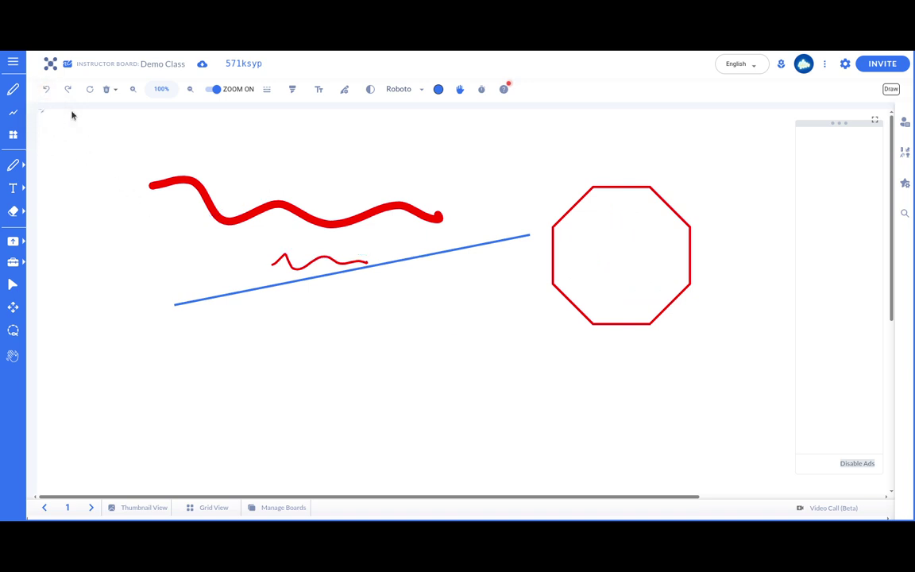
Start a Click & Type text at the octagon's lower edge and reduce the text size.
click(25, 193)
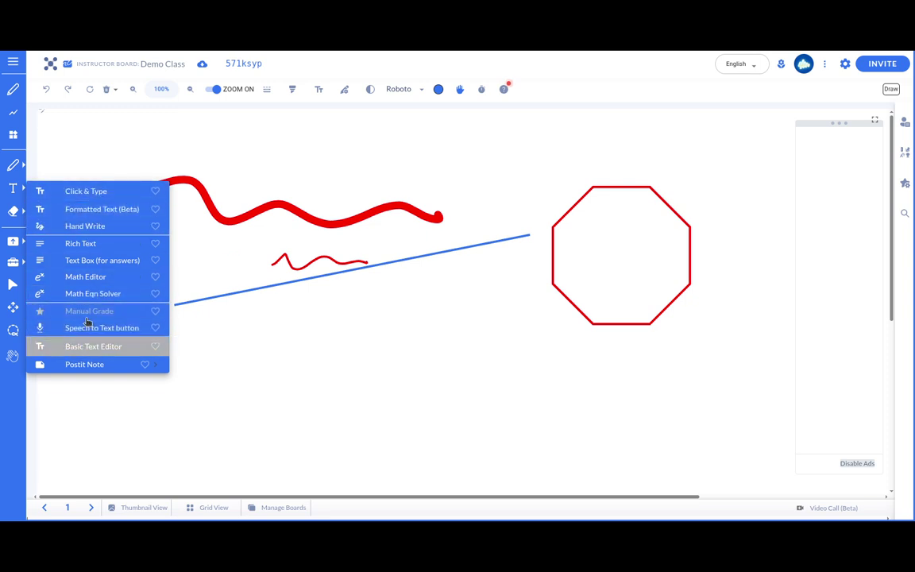
click(86, 191)
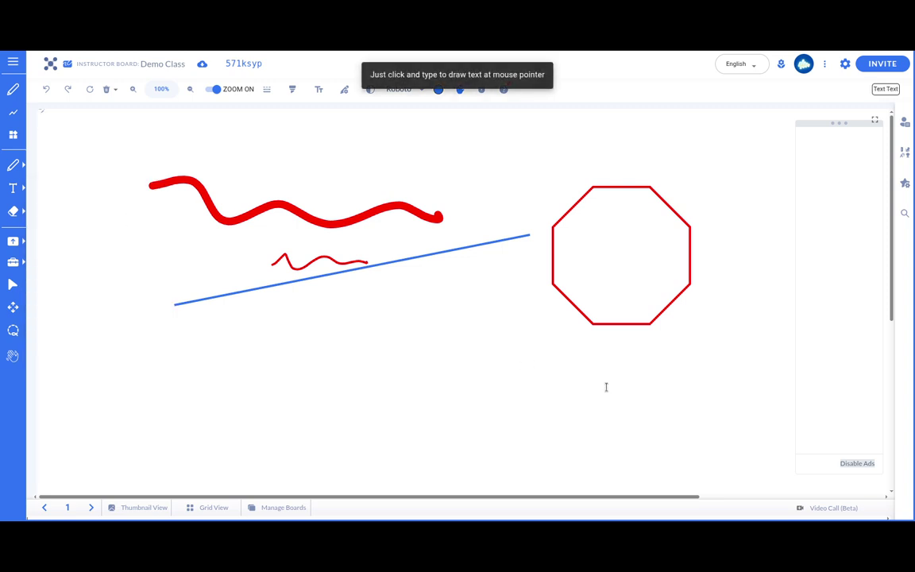
click(591, 328)
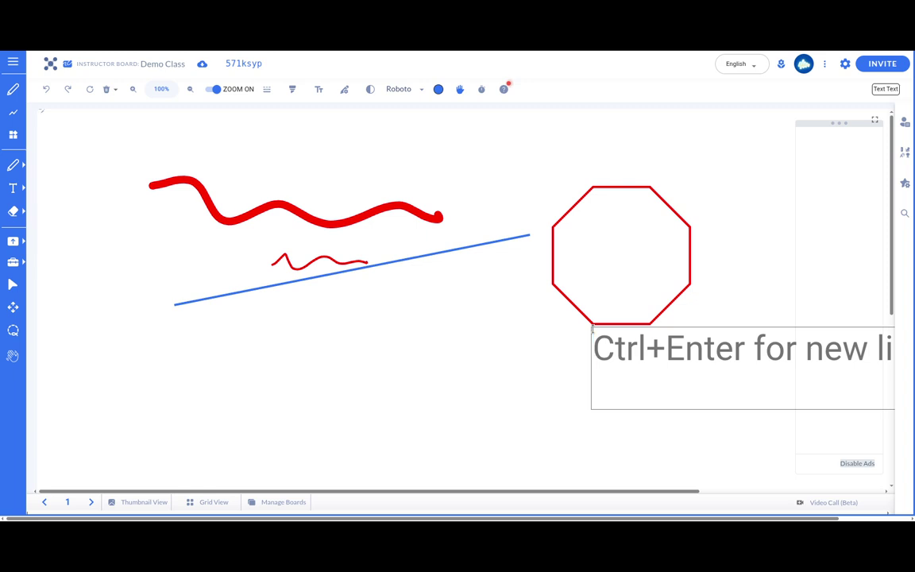
click(318, 91)
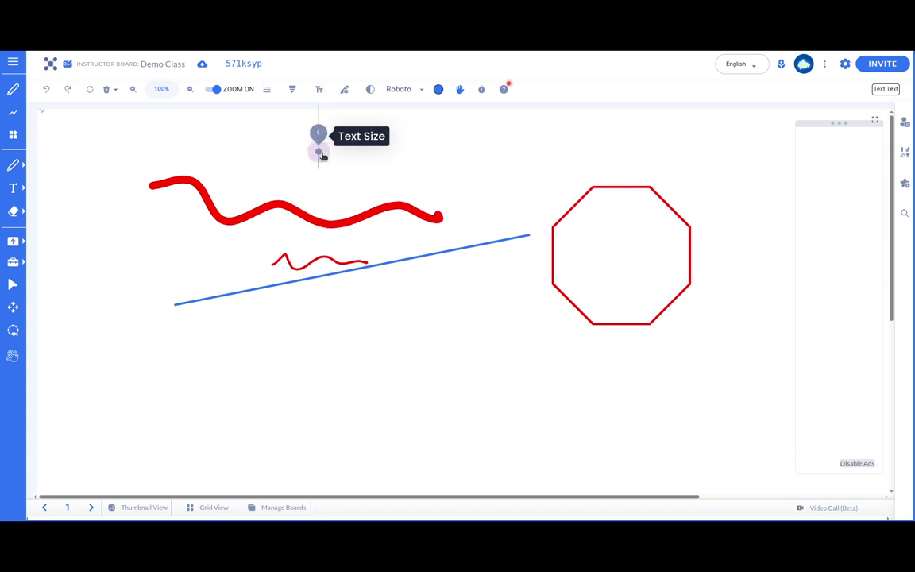
drag(321, 156, 321, 163)
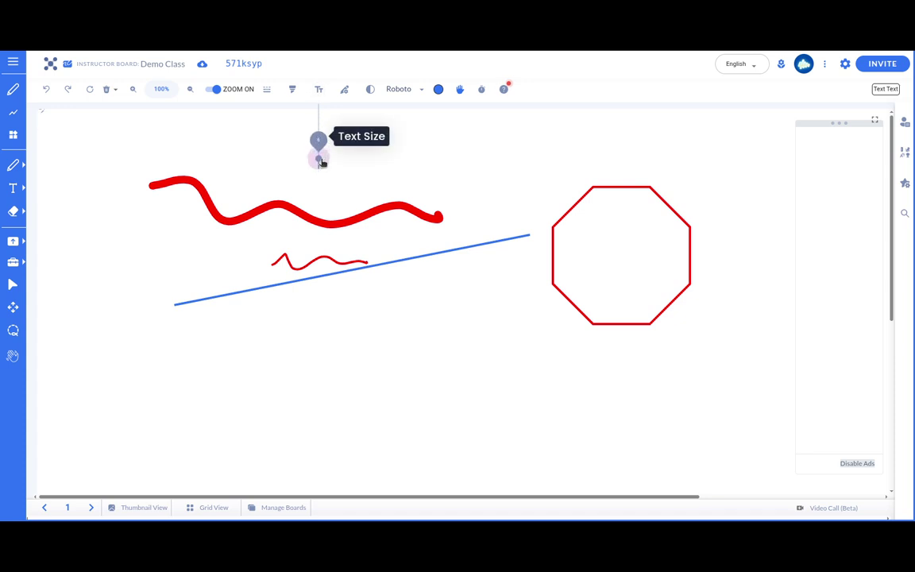
click(531, 282)
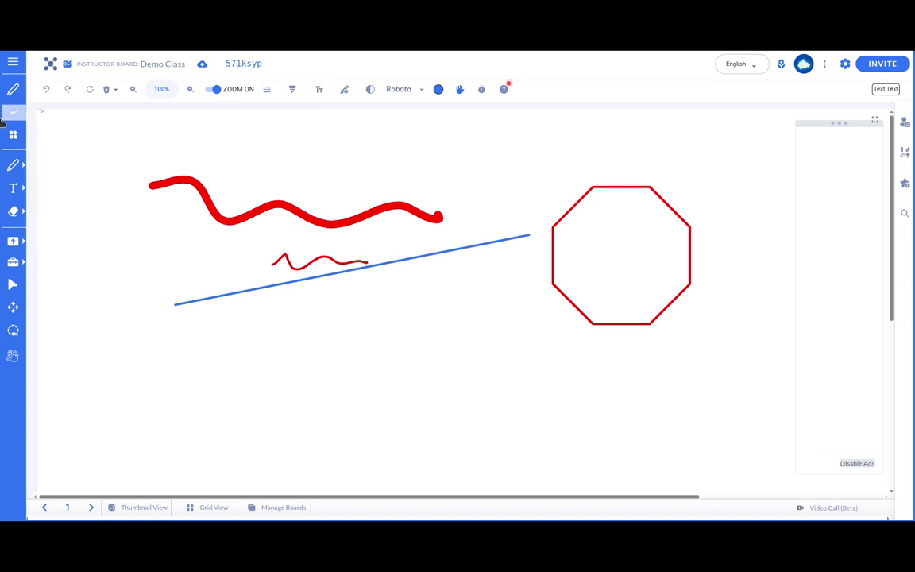
Add the text label "Octagon" just below the octagon with the Click & Type tool.
click(13, 189)
click(76, 191)
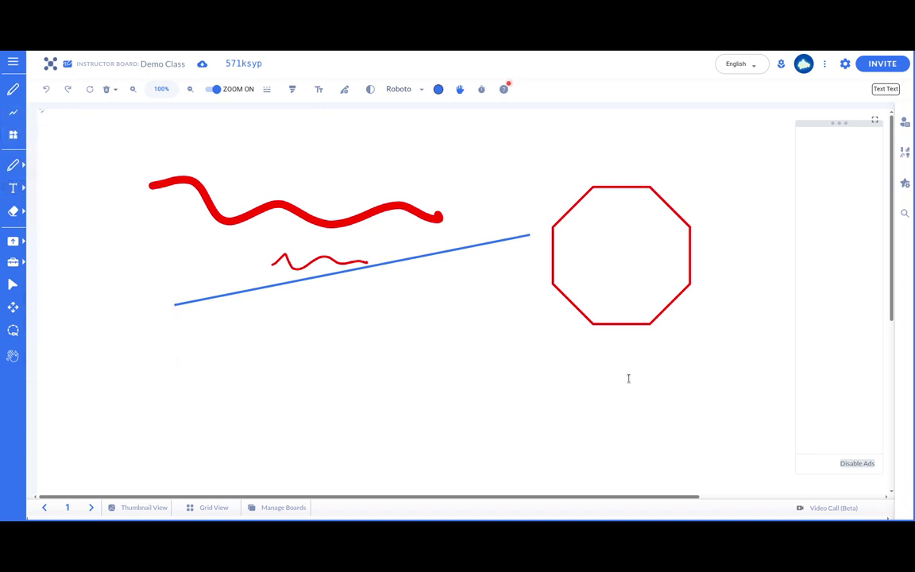
click(570, 335)
text(Octagon)
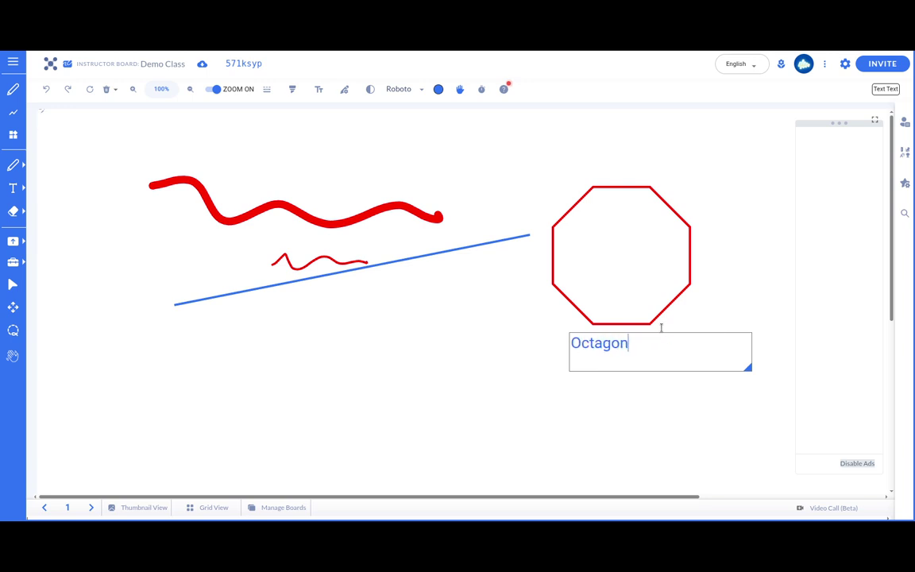
key(Return)
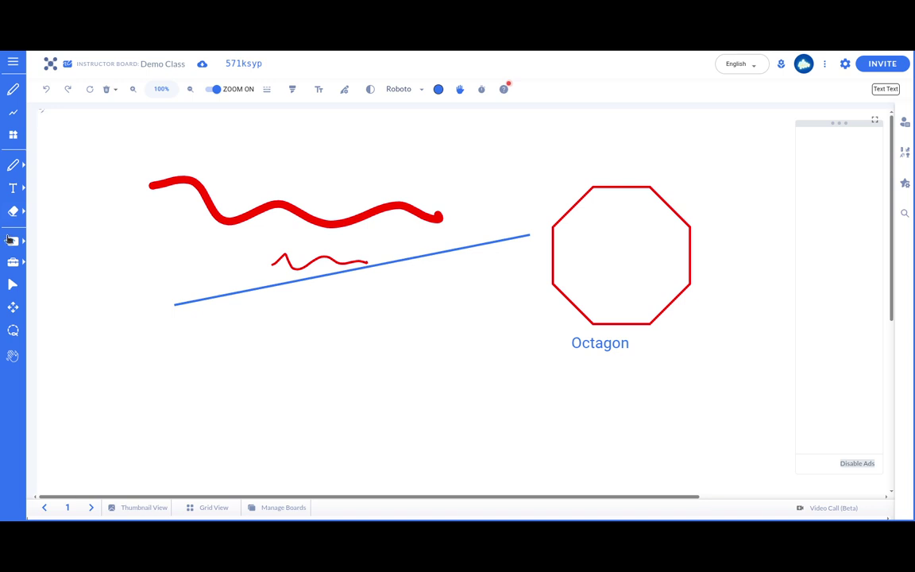
click(23, 191)
click(25, 188)
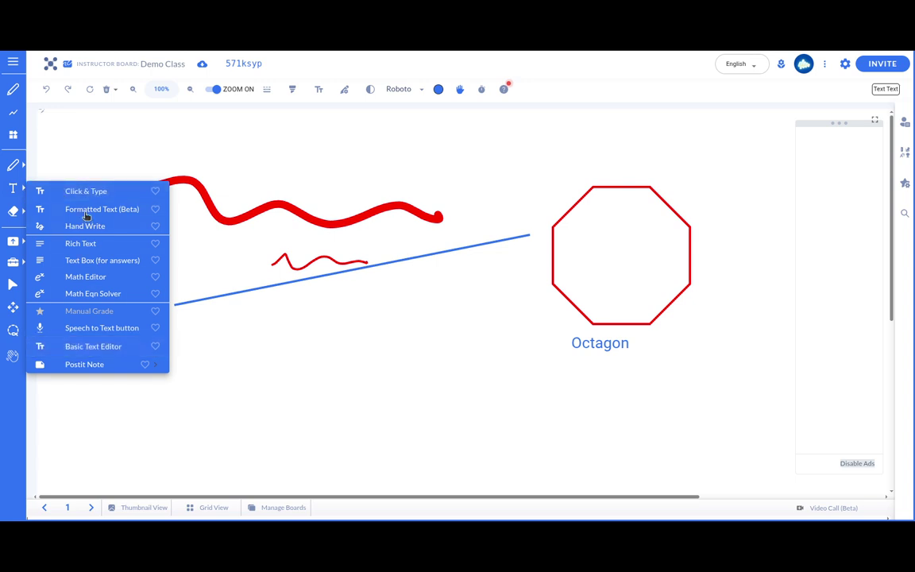
click(19, 189)
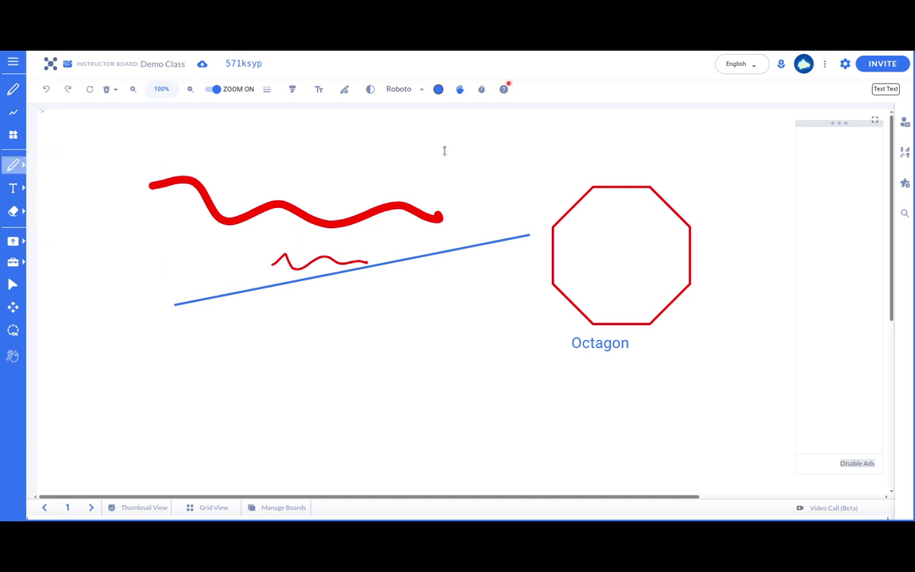
Turn on Starter Mode in the board settings, save, and examine the simplified drawing and text tool lists.
click(843, 65)
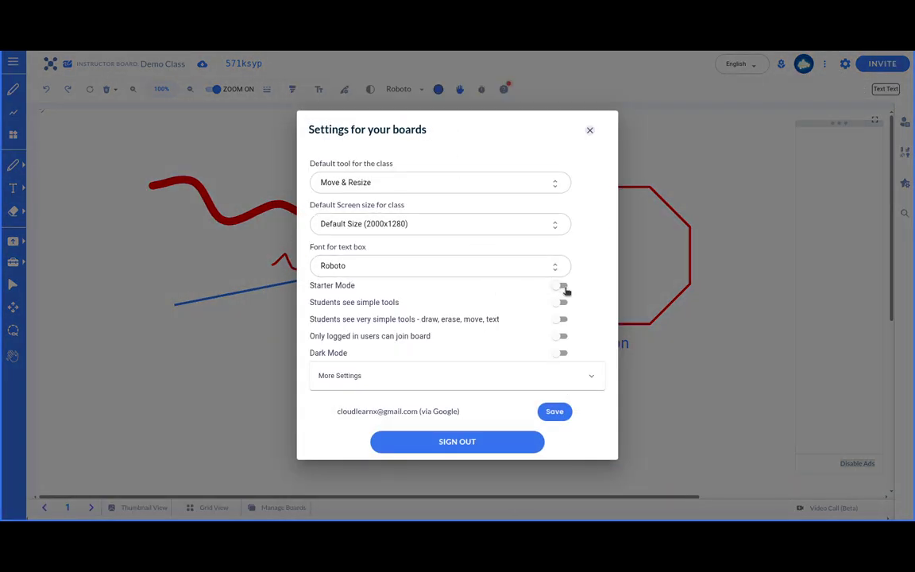
click(563, 287)
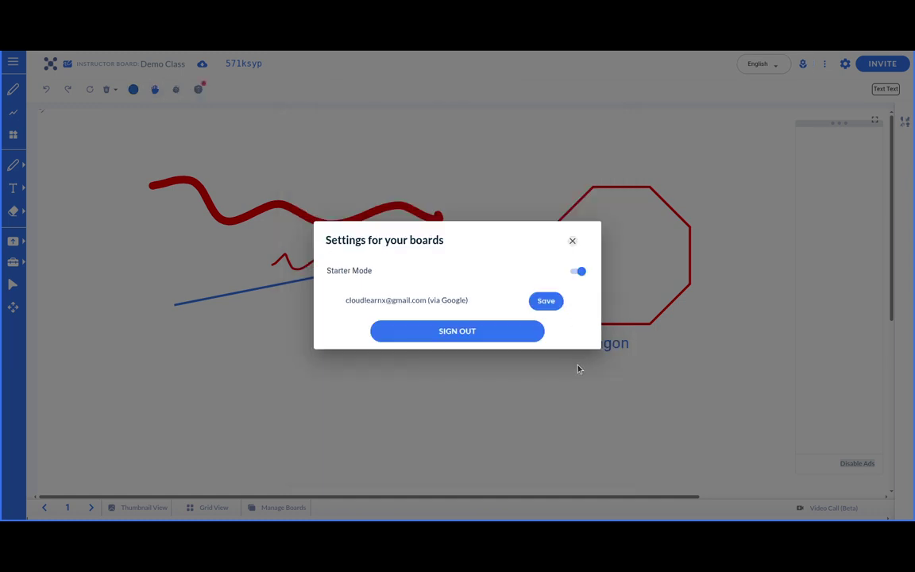
click(554, 300)
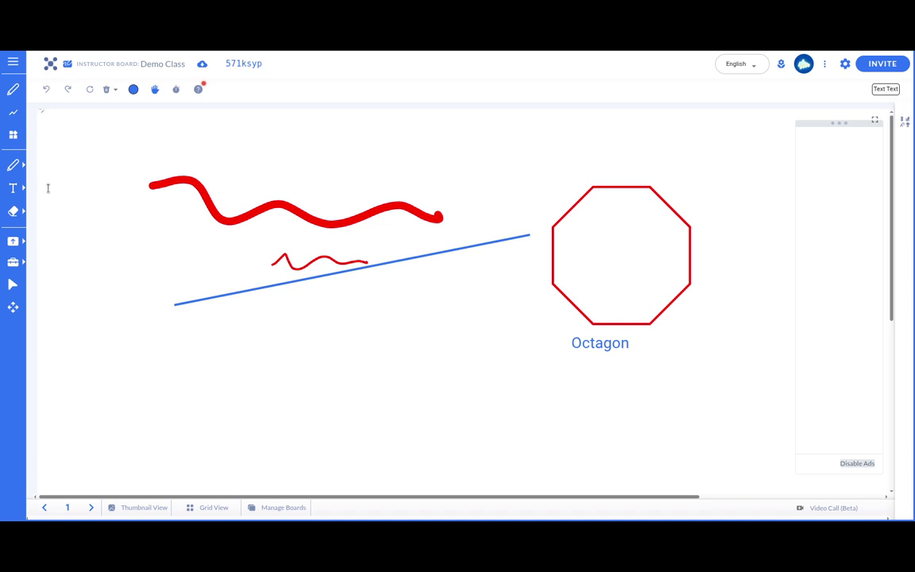
click(23, 169)
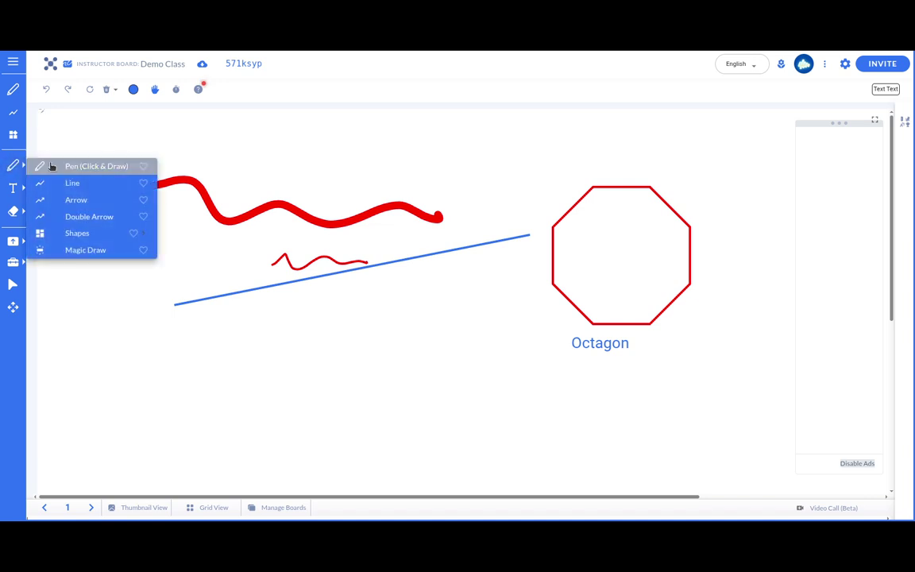
click(14, 188)
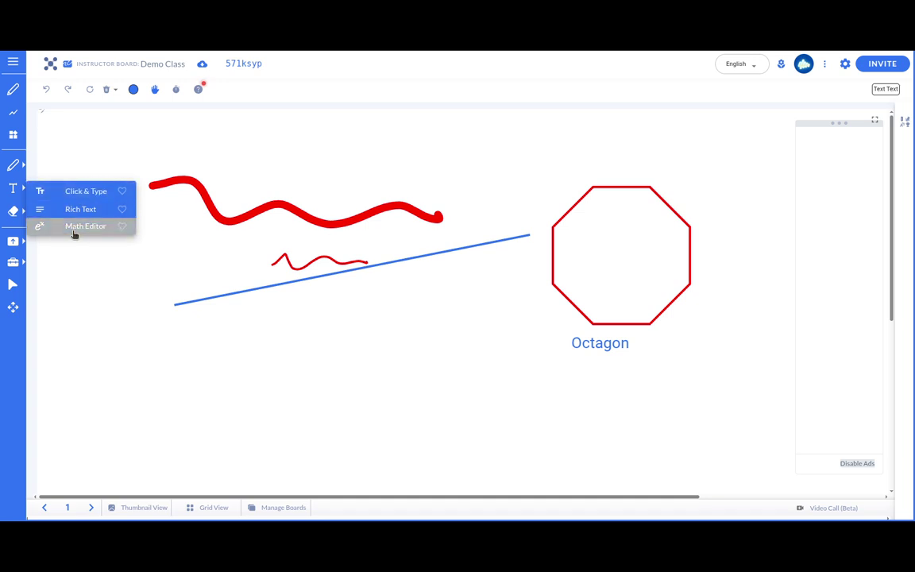
click(20, 183)
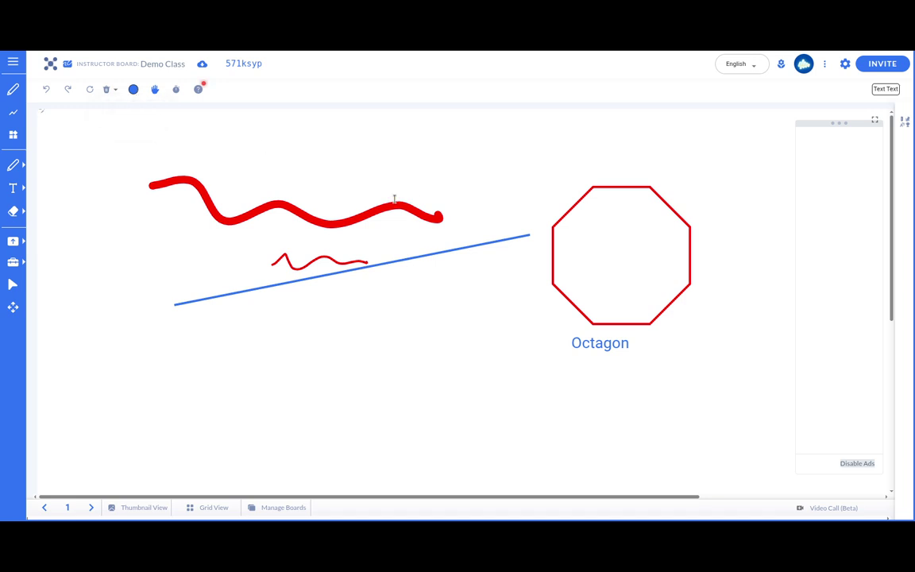
Turn off Starter Mode, toggle the two simplified student tool options on and back off, and save the board settings.
click(846, 63)
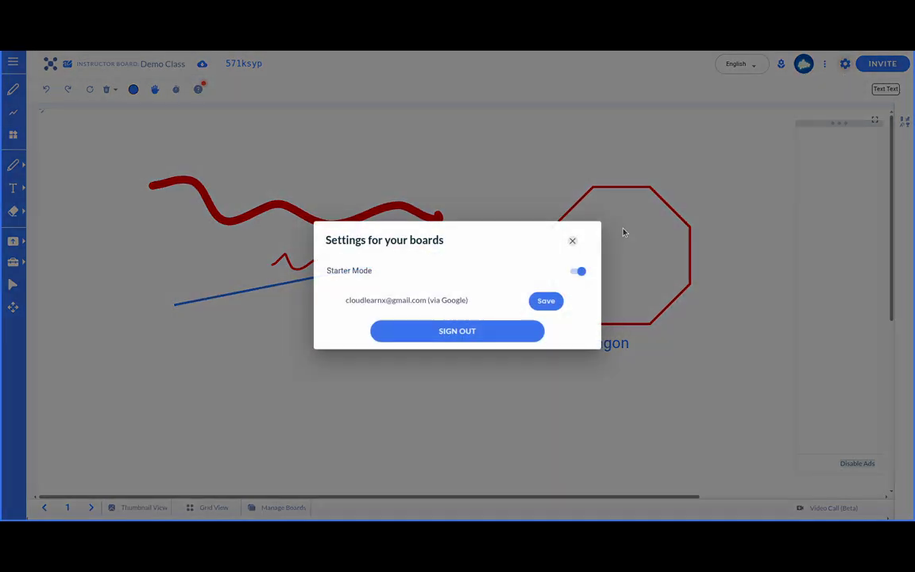
click(577, 273)
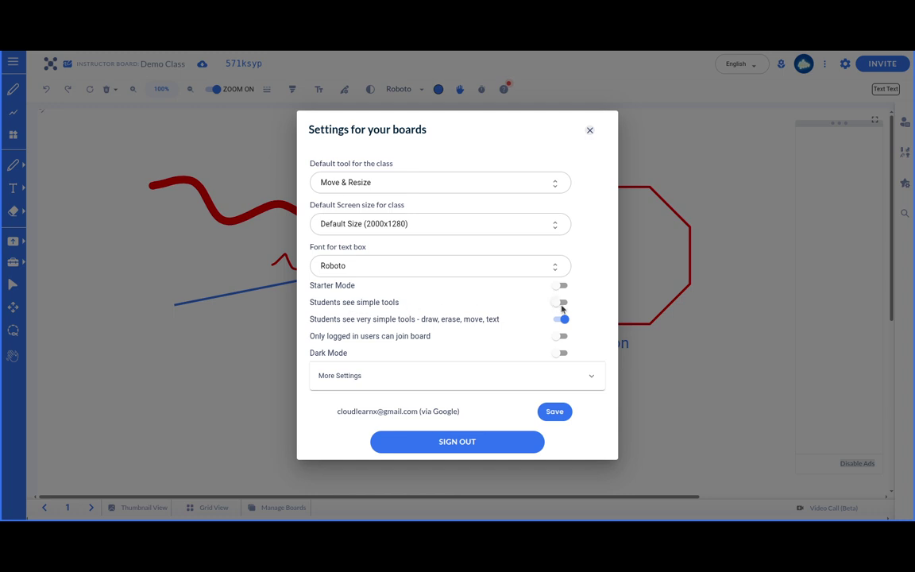
click(563, 303)
click(562, 303)
click(559, 319)
click(554, 410)
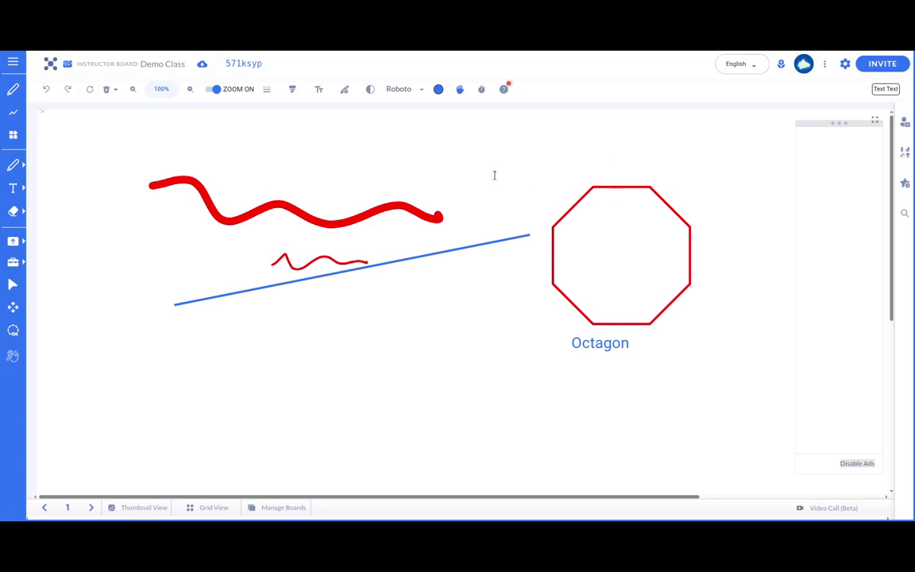
Erase the small red squiggle and the long blue line with the Object Eraser, and undo the line's removal.
click(14, 211)
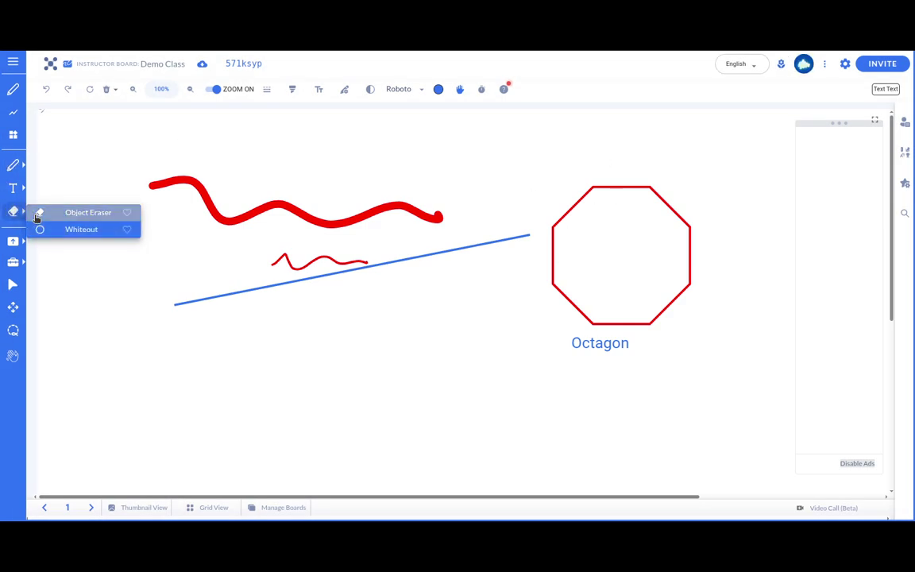
click(66, 210)
click(291, 262)
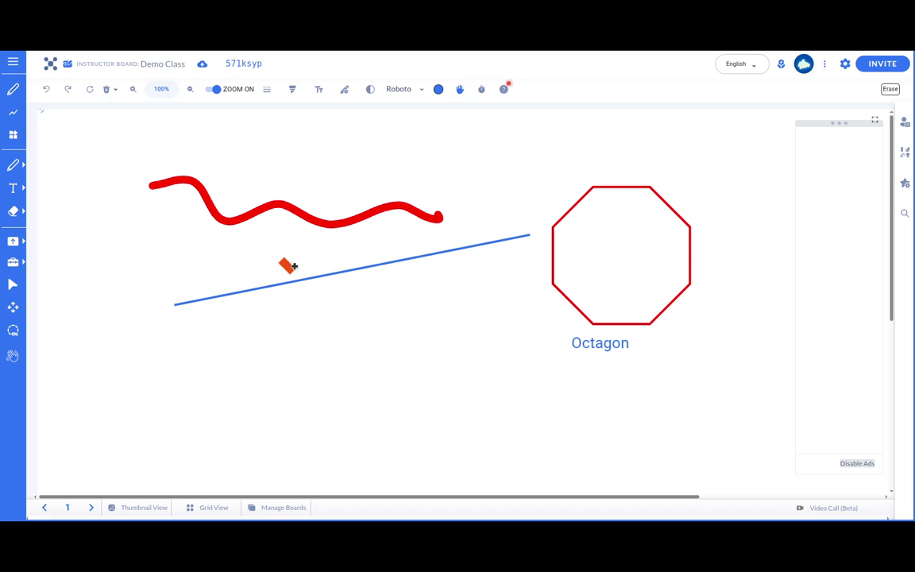
click(345, 272)
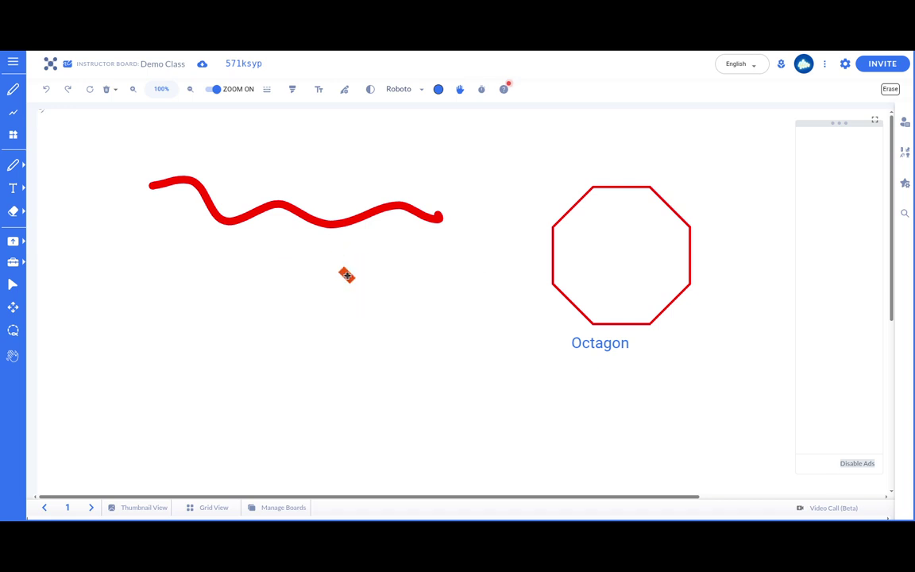
click(45, 92)
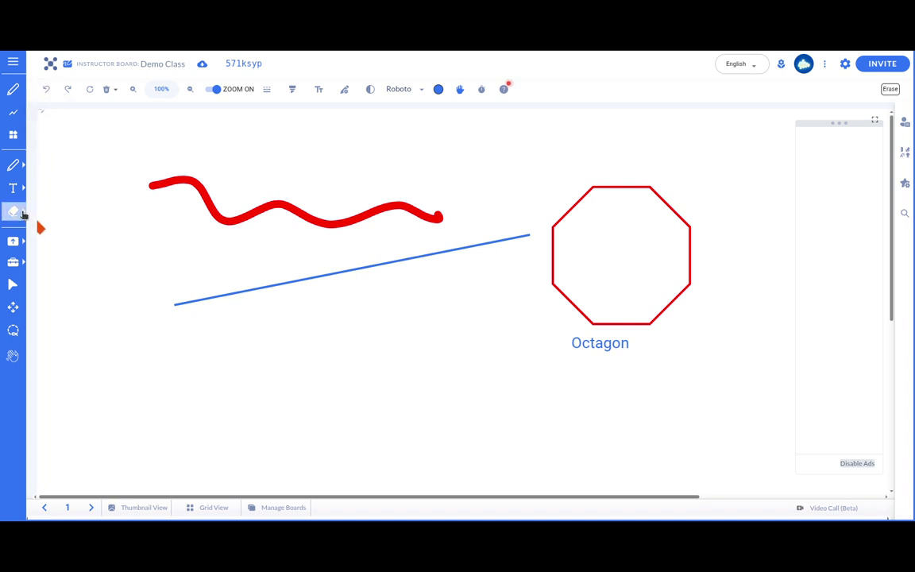
Cover the lower-left half of the blue line with a Whiteout stroke.
click(15, 211)
click(84, 230)
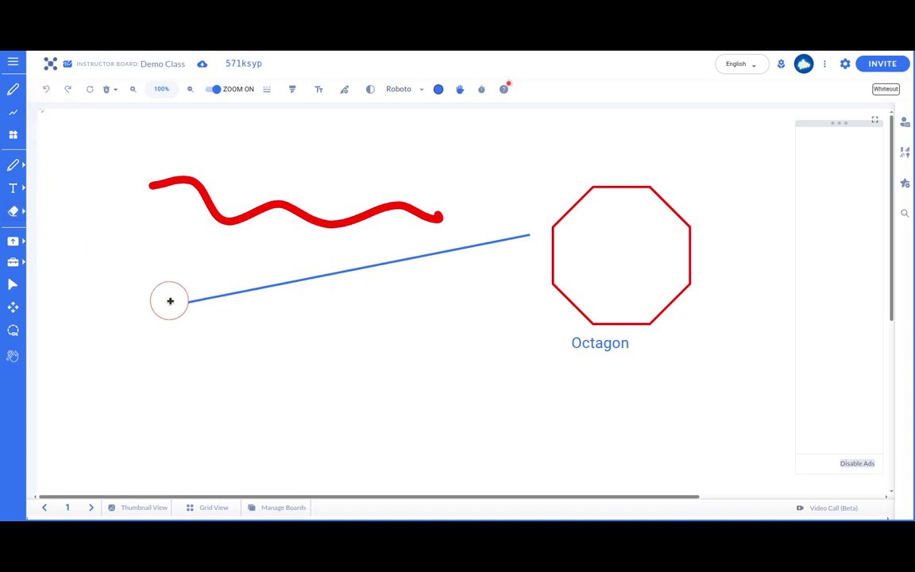
drag(183, 312, 330, 282)
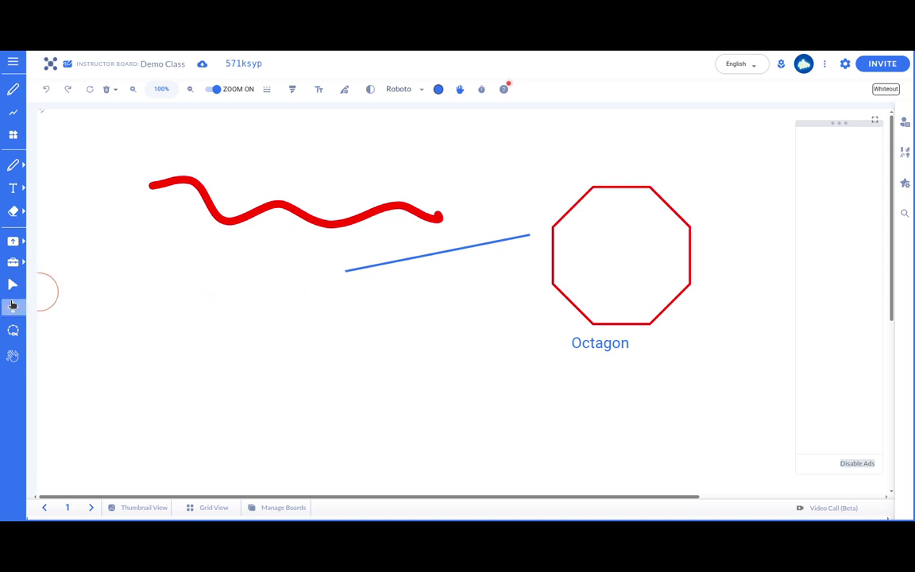
Move the whiteout stroke off the blue line and over the left part of the thick red wavy stroke.
click(13, 283)
mouse_move(245, 294)
mouse_down()
mouse_move(239, 349)
mouse_move(251, 347)
mouse_move(236, 300)
mouse_move(258, 298)
mouse_move(266, 342)
mouse_move(205, 176)
mouse_move(146, 184)
mouse_up()
click(108, 155)
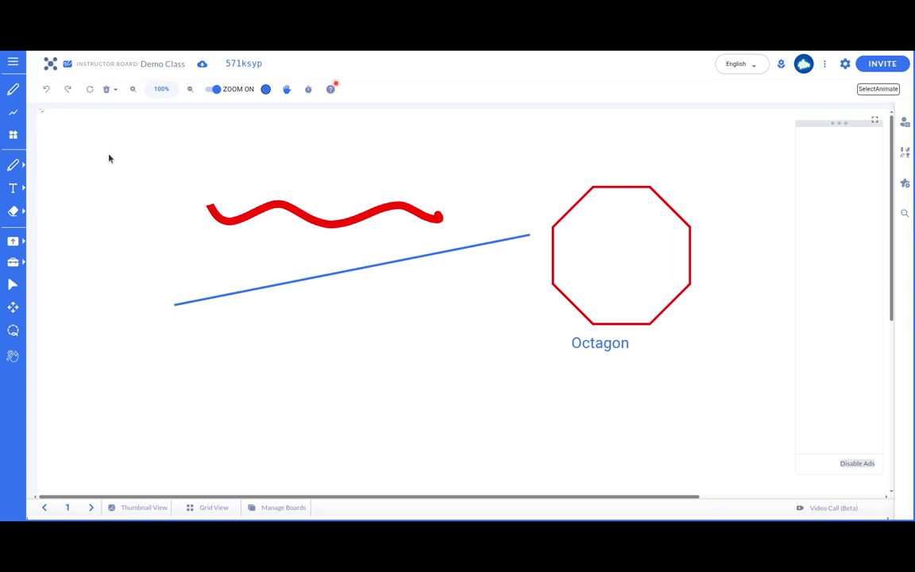
click(116, 176)
click(122, 159)
click(121, 178)
click(476, 349)
click(201, 202)
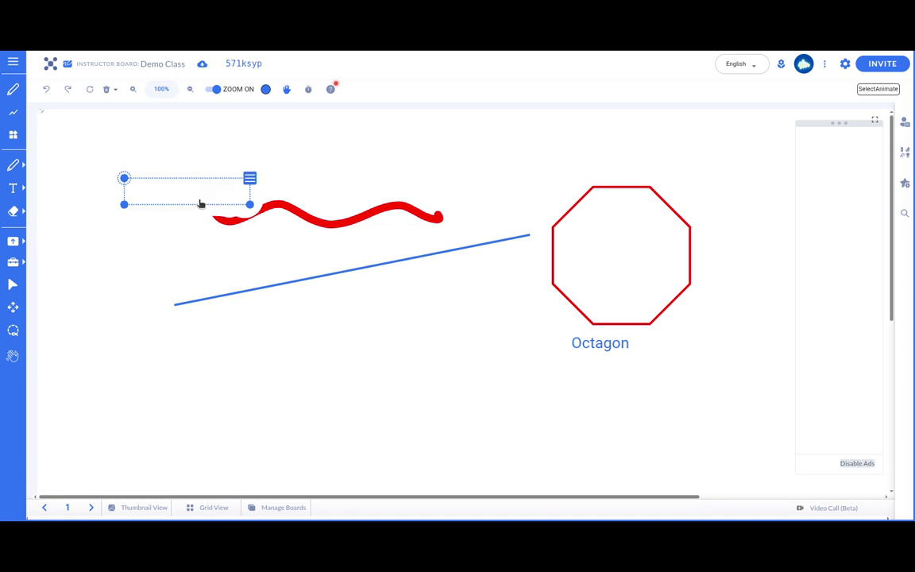
click(320, 165)
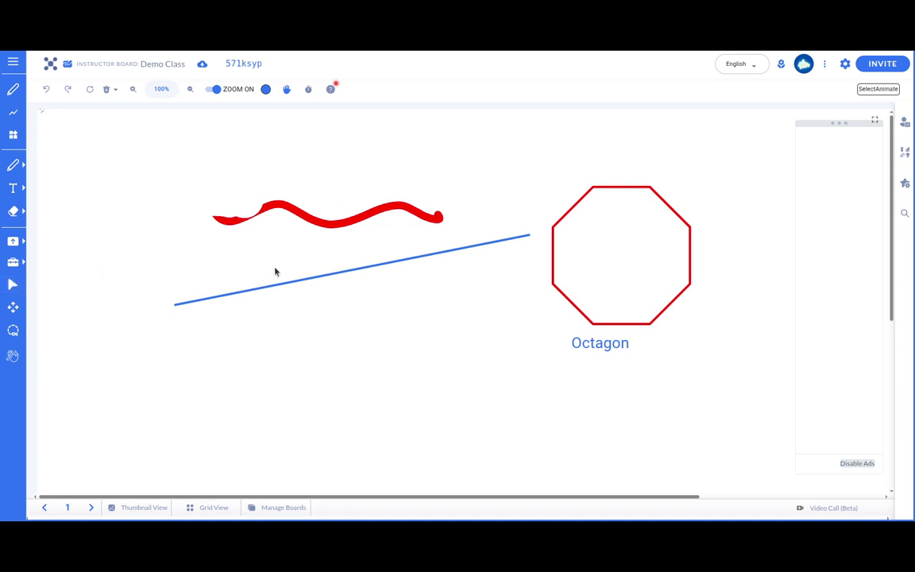
Move the thick red wavy stroke up and to the right, clear of the whiteout stroke.
click(12, 284)
click(316, 218)
drag(316, 218, 476, 162)
click(569, 211)
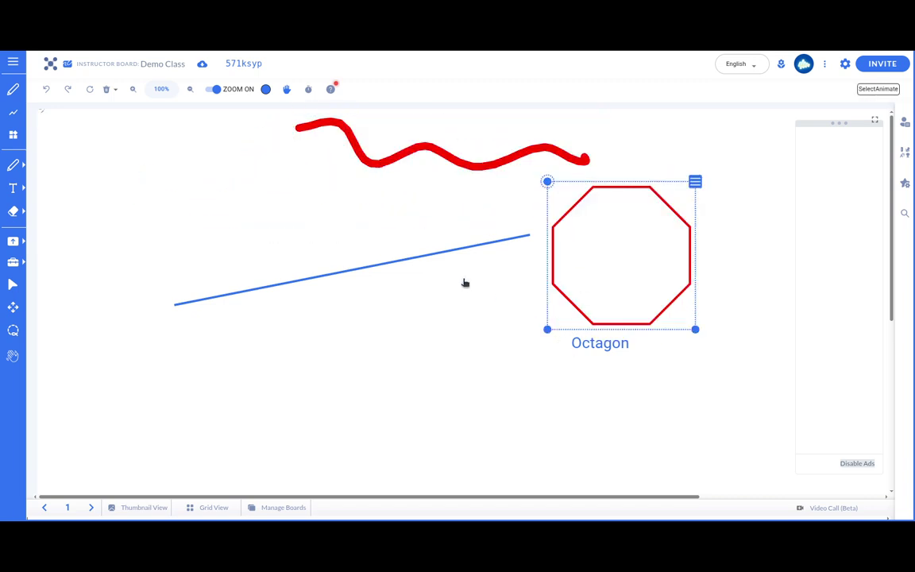
Shrink the blue line by scaling it from its lower corners.
click(465, 249)
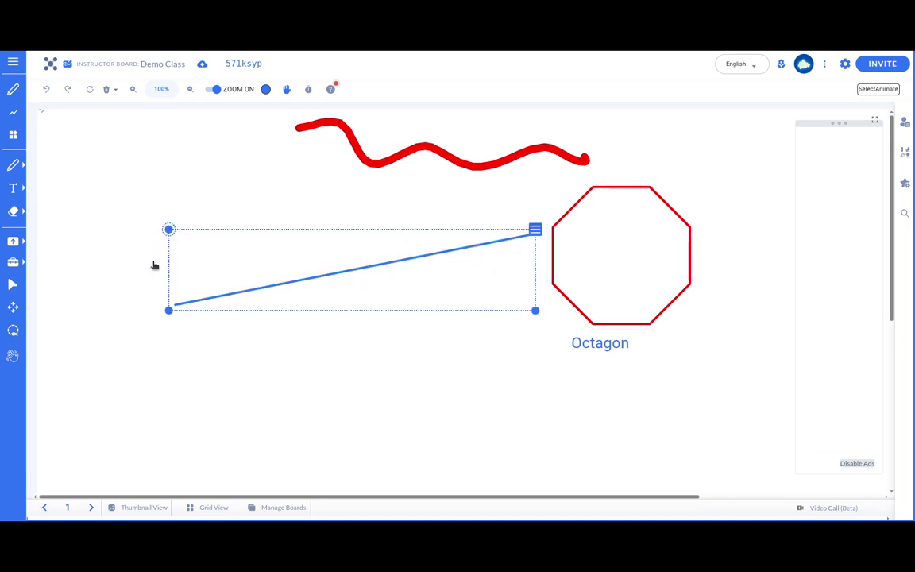
drag(168, 310, 202, 292)
click(205, 299)
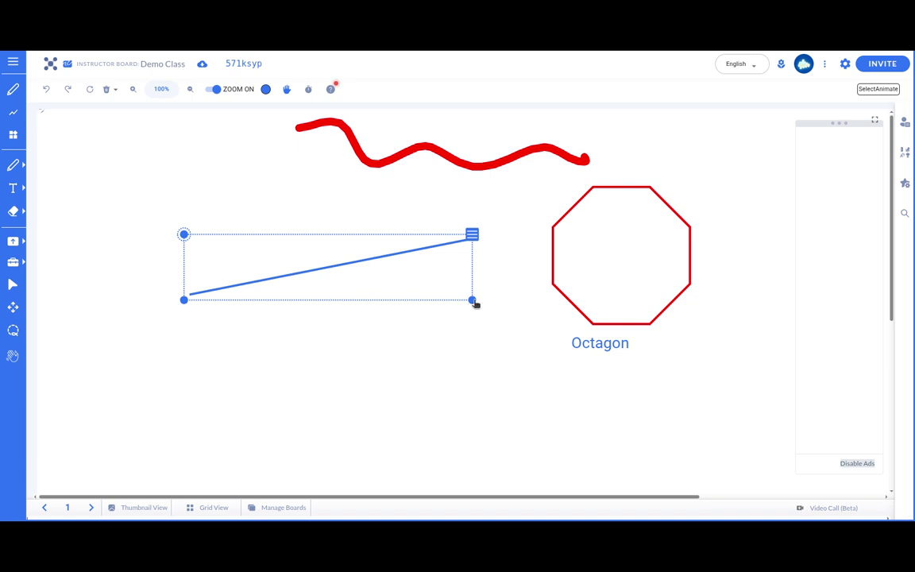
drag(474, 303, 486, 305)
Scale the octagon up and back down to slightly above its original size, and rotate it slightly.
click(562, 293)
drag(548, 328, 525, 367)
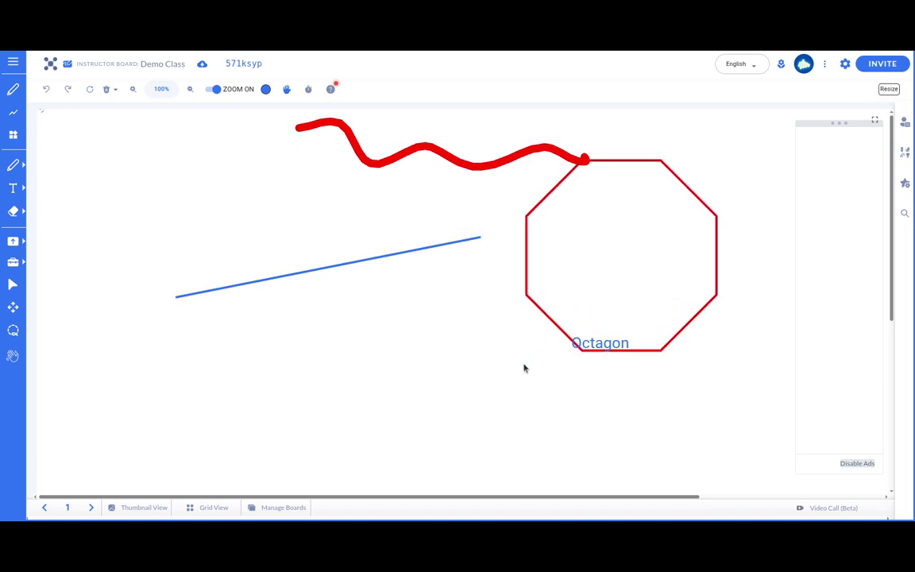
drag(719, 356, 640, 283)
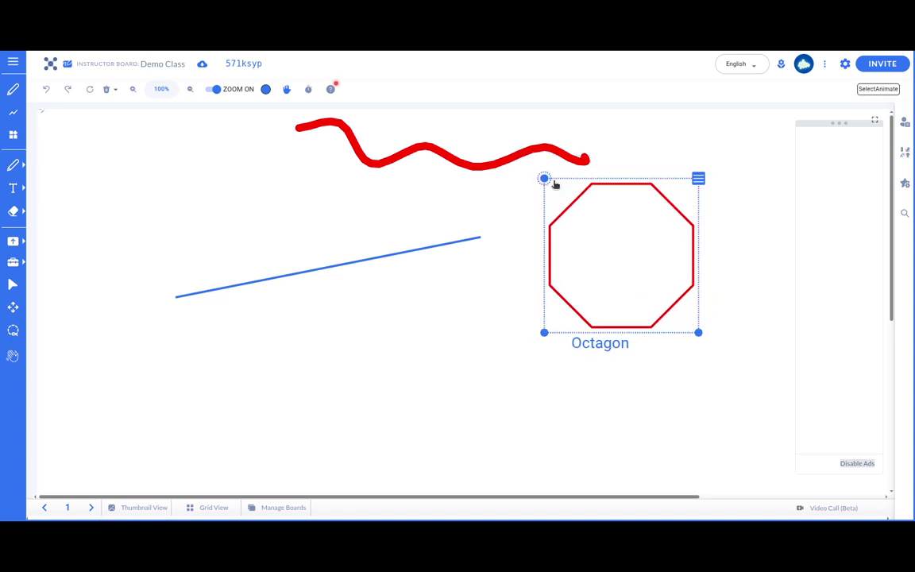
drag(543, 180, 535, 221)
drag(544, 180, 525, 206)
Move the thick red wavy stroke down above the blue line, tilted to match the line's slope and scaled to roughly half its length.
click(449, 166)
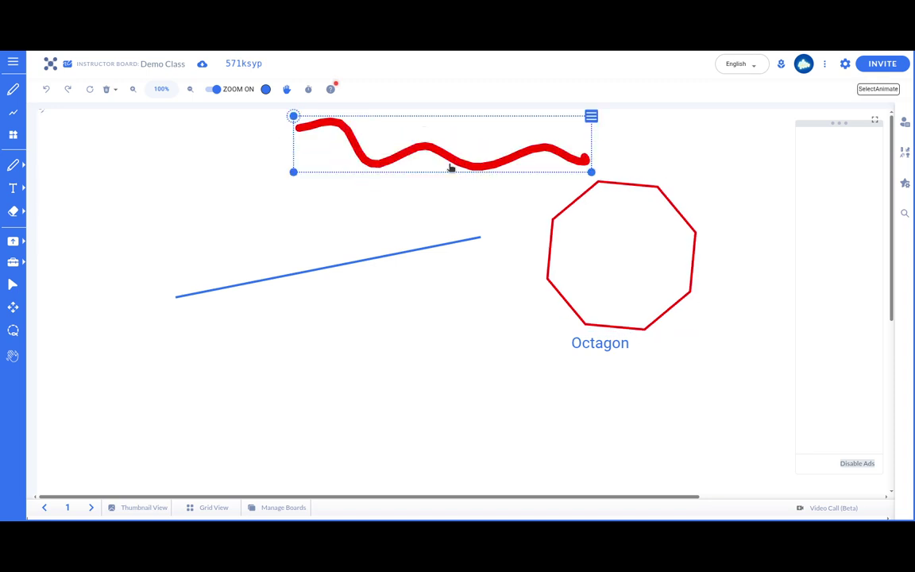
drag(450, 168, 403, 227)
click(255, 223)
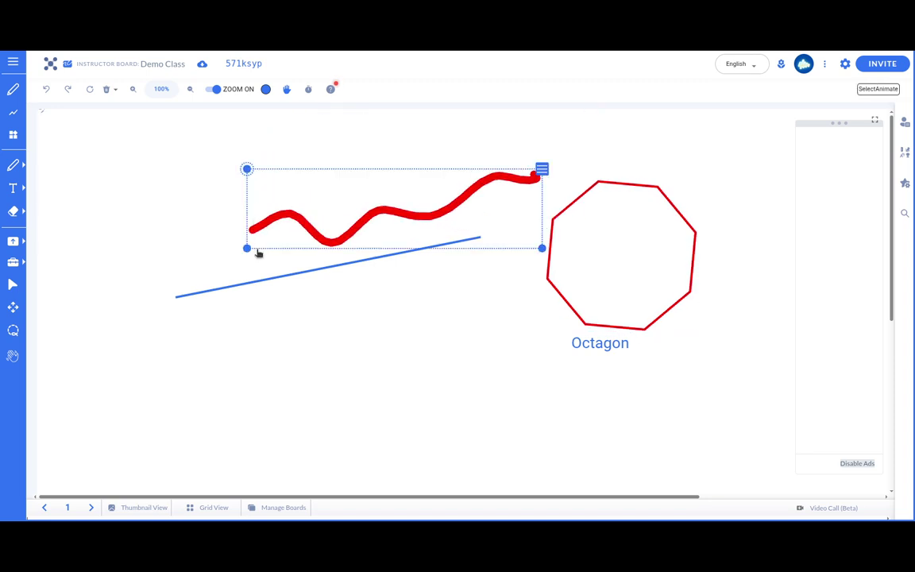
drag(259, 253, 329, 224)
click(274, 351)
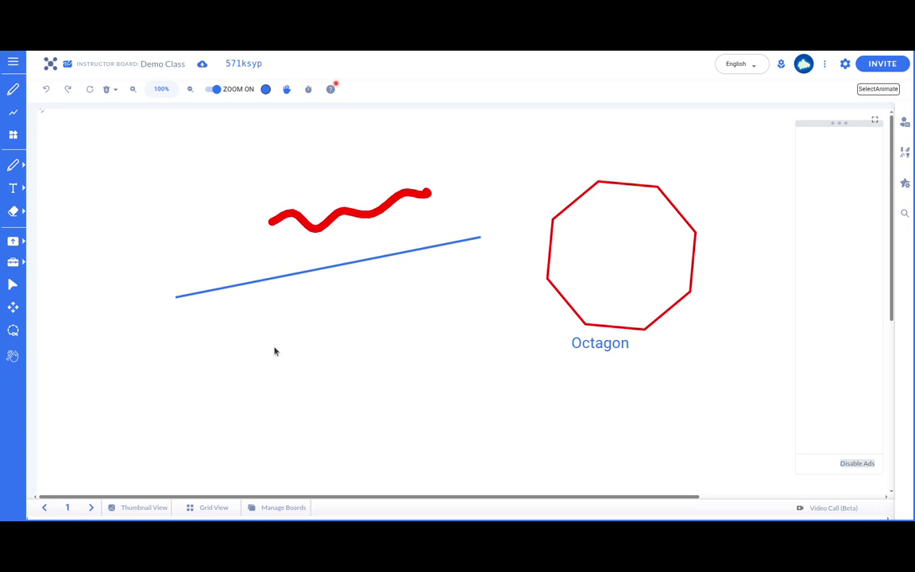
With the Move & Resize tool, shift the red wavy stroke up and left, the blue line up and right, and the octagon slightly up.
click(13, 307)
click(308, 227)
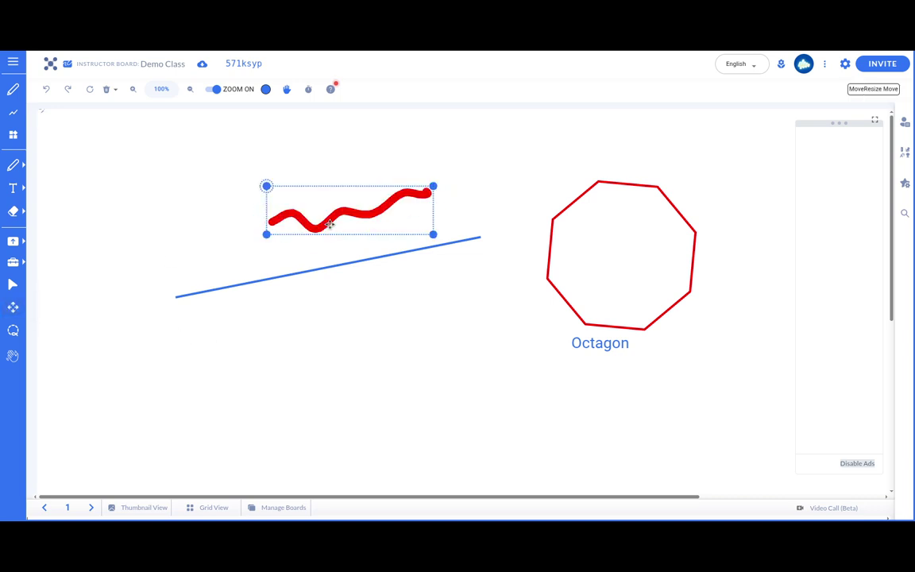
drag(308, 227, 262, 195)
drag(292, 274, 339, 246)
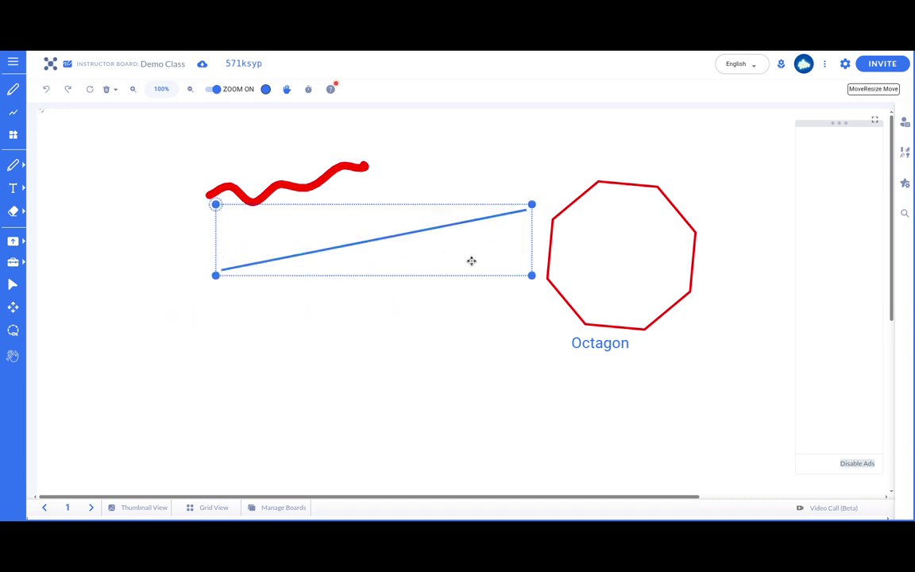
click(550, 282)
drag(558, 293, 547, 262)
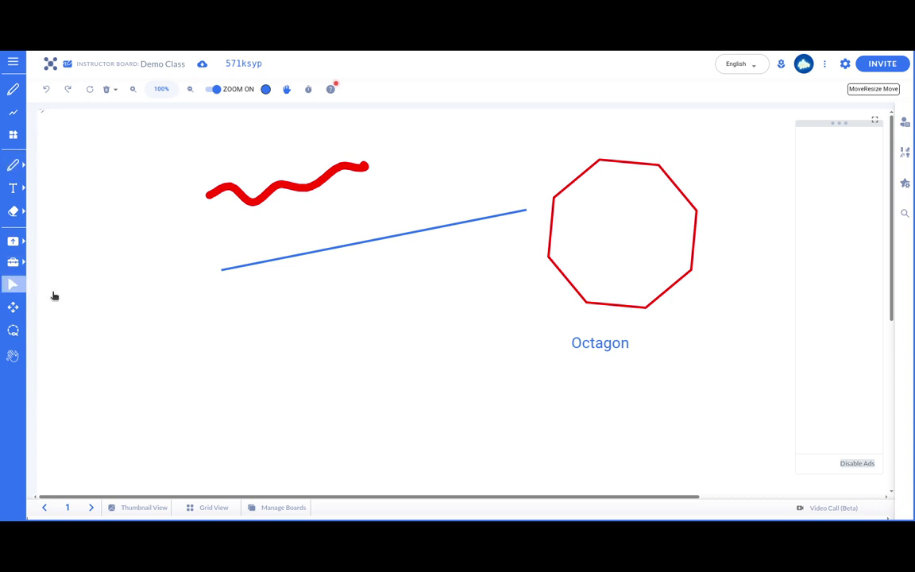
Reposition the red wavy stroke and the blue line further left on the board, keeping the stroke just above the line.
click(246, 197)
drag(246, 198, 199, 188)
drag(302, 255, 246, 231)
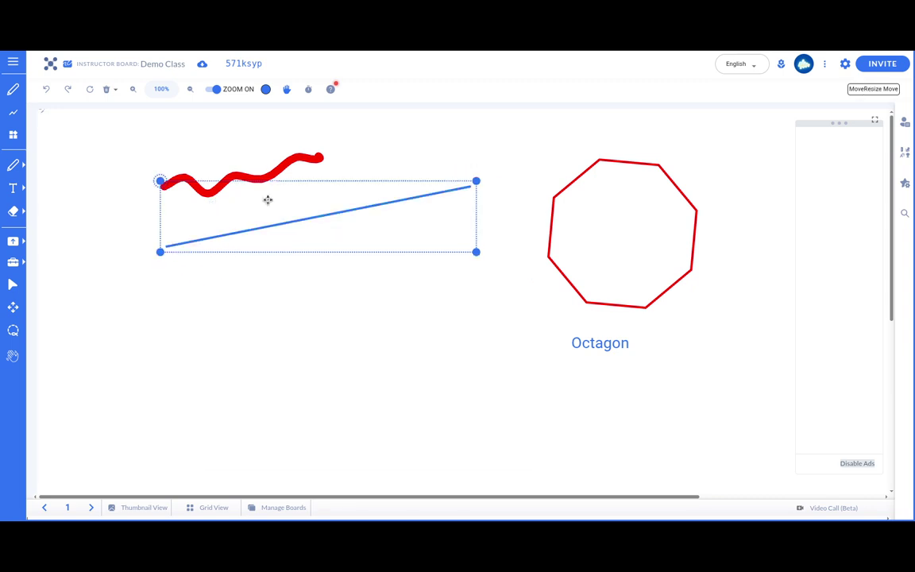
drag(265, 174, 250, 168)
drag(306, 214, 296, 211)
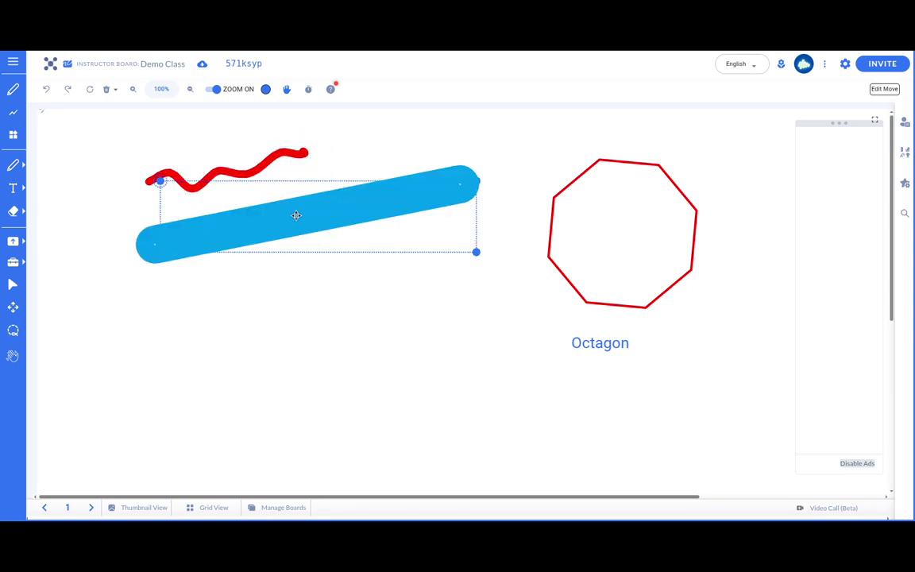
click(298, 172)
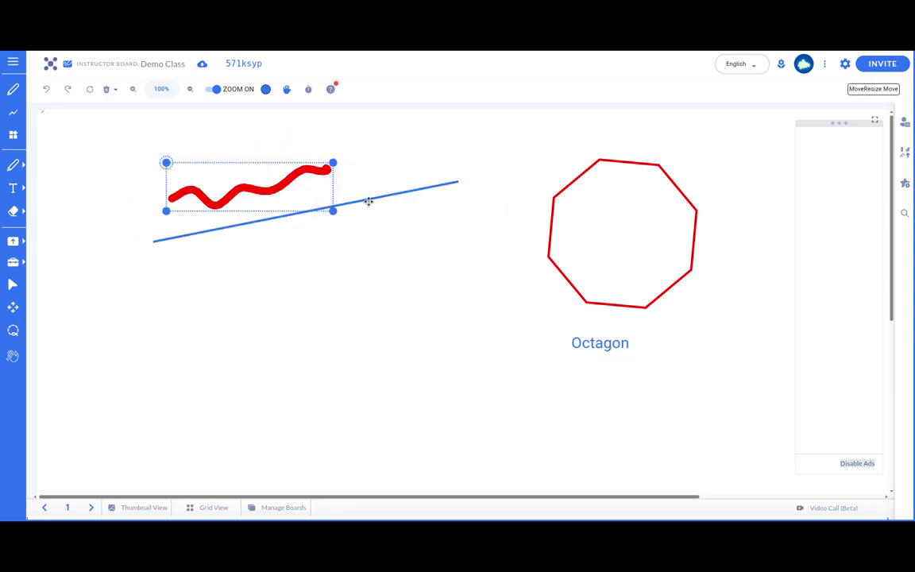
drag(369, 200, 357, 197)
click(440, 408)
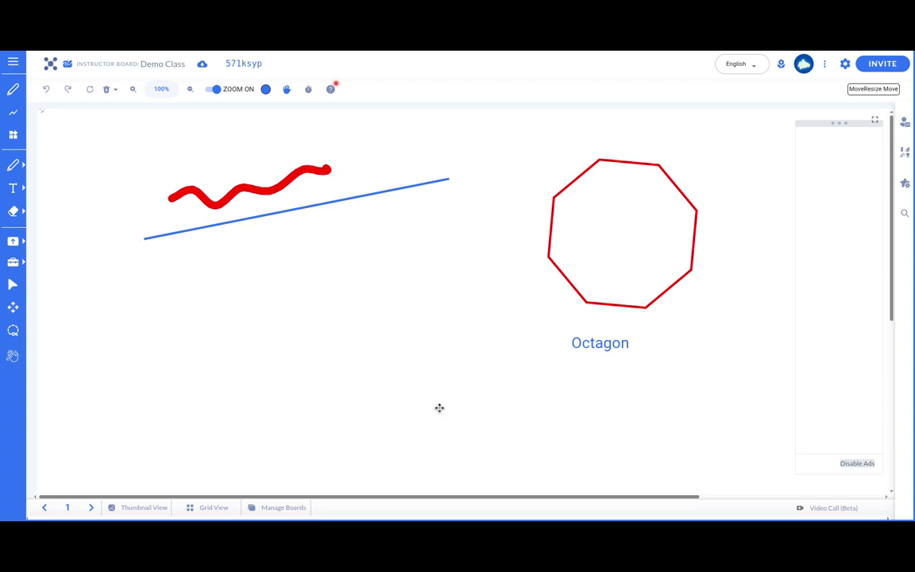
Lasso the red wavy stroke and the blue line together and move them as one group down and slightly right.
click(13, 330)
mouse_move(172, 150)
mouse_down()
mouse_move(130, 269)
mouse_move(435, 245)
mouse_move(331, 125)
mouse_move(264, 137)
mouse_up()
right_click(262, 127)
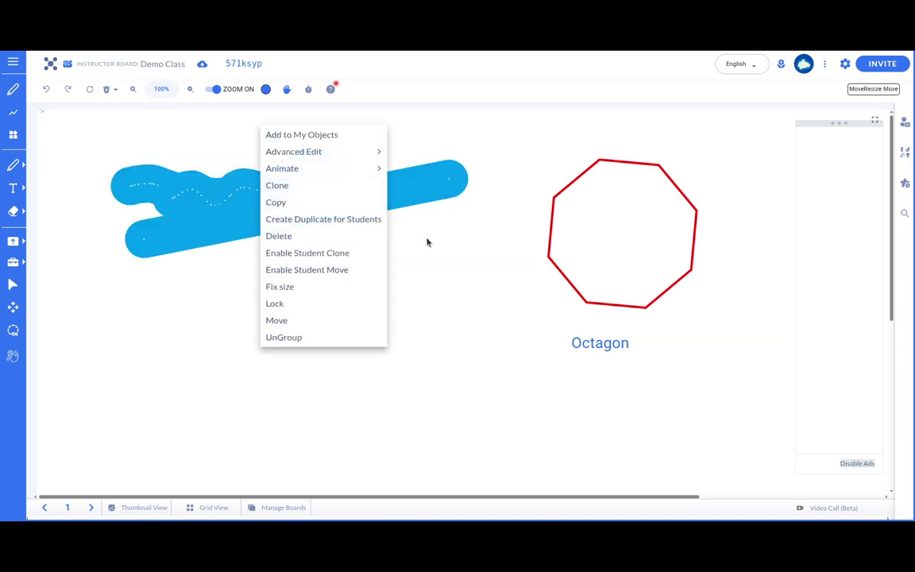
click(298, 318)
mouse_move(156, 266)
mouse_down()
mouse_move(182, 267)
mouse_move(248, 310)
mouse_up()
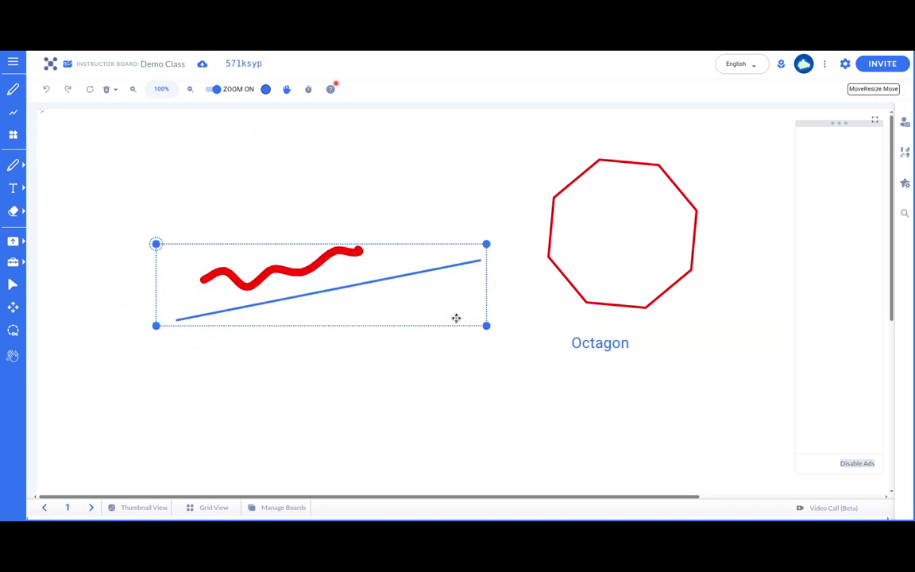
Scale the grouped wavy stroke and line down slightly and rotate the group until it stands nearly vertical.
mouse_move(493, 329)
mouse_down()
mouse_move(387, 290)
mouse_move(437, 200)
mouse_move(460, 203)
mouse_up()
click(249, 248)
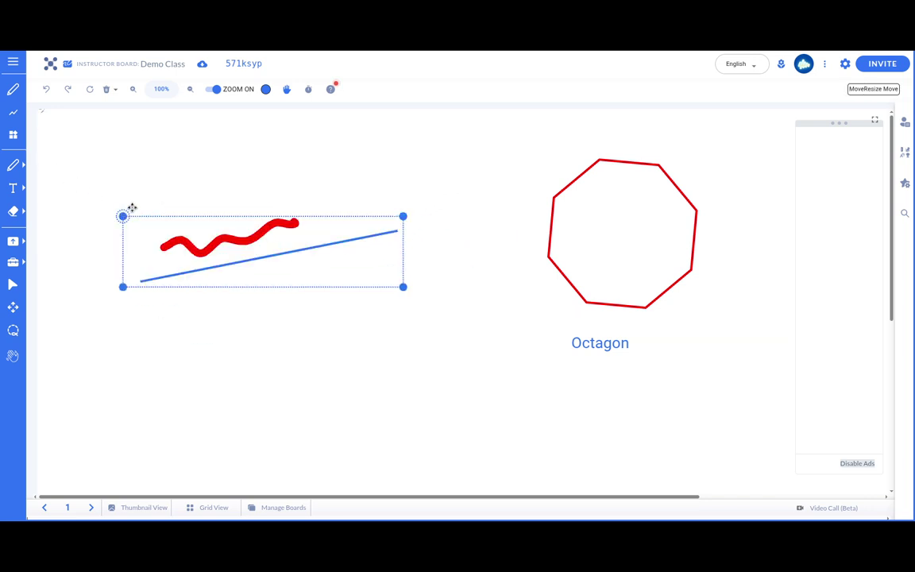
mouse_move(130, 210)
mouse_down()
mouse_move(274, 172)
mouse_move(260, 211)
mouse_move(295, 296)
mouse_up()
click(457, 311)
click(245, 245)
click(507, 214)
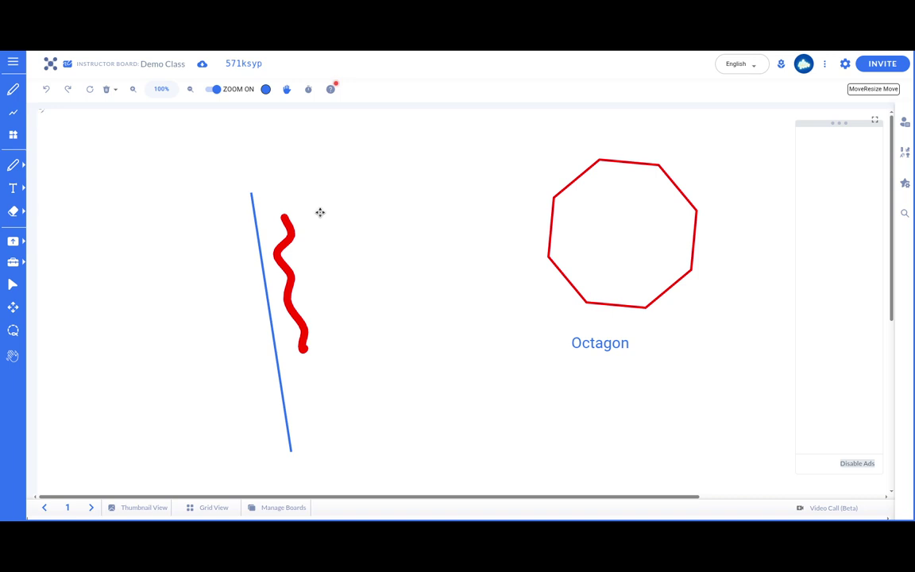
Move the grouped line and wavy stroke slightly up and left, and move the octagon slightly left above its label.
click(254, 212)
drag(254, 212, 229, 193)
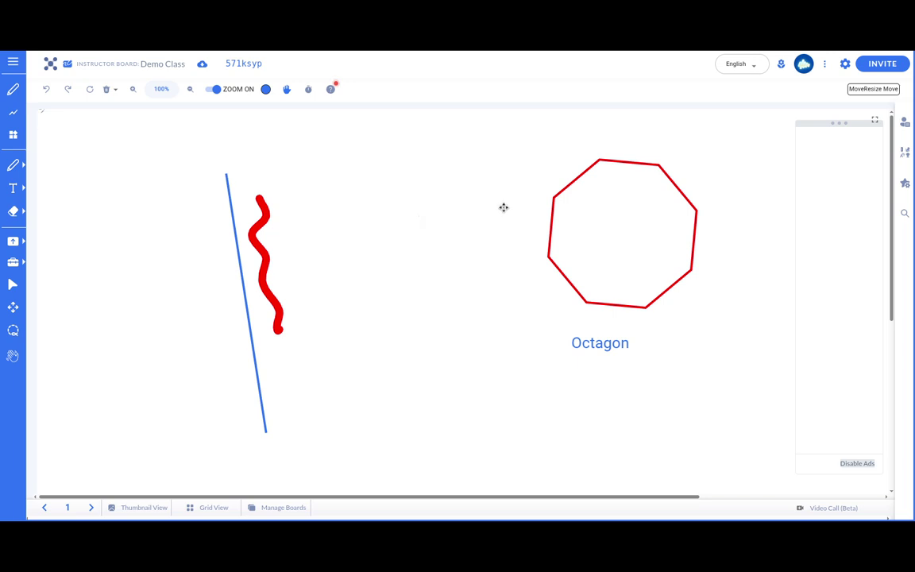
click(555, 194)
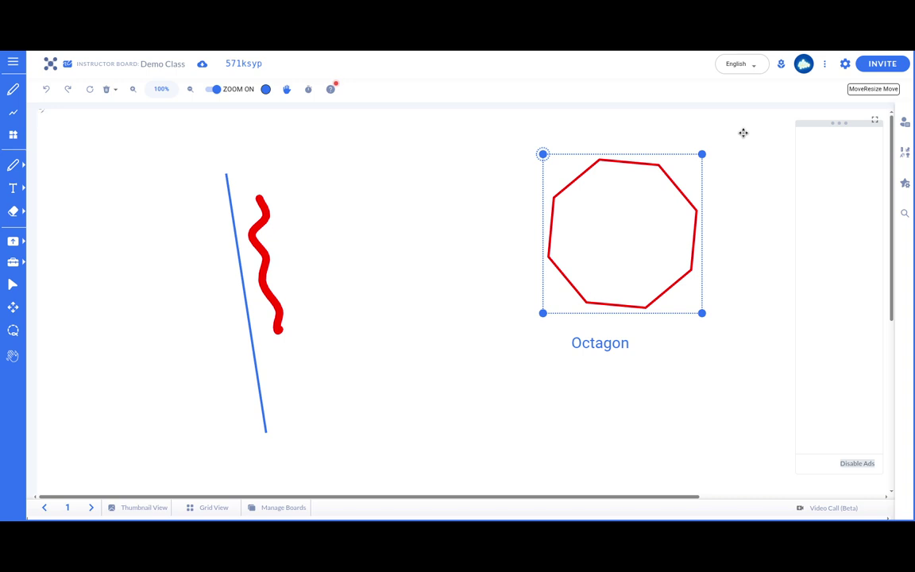
click(752, 129)
click(602, 157)
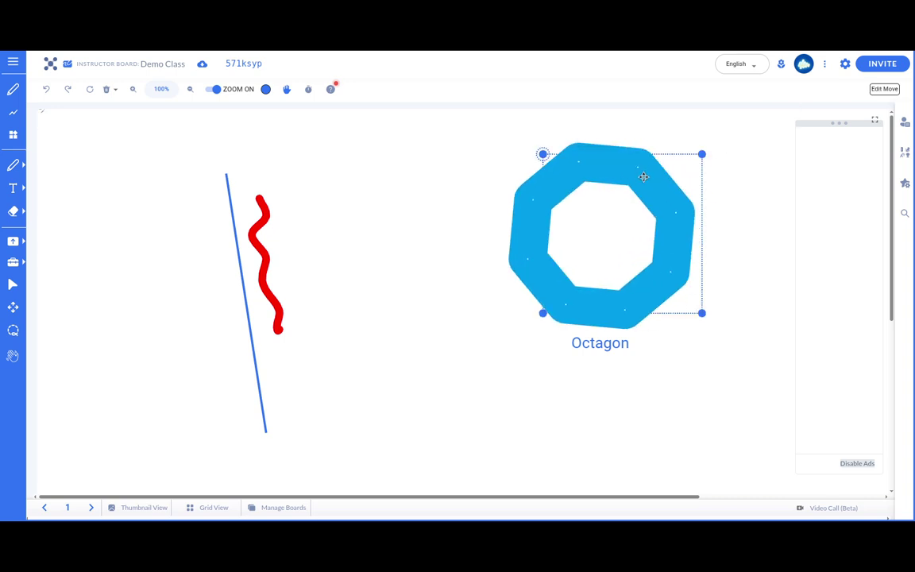
drag(643, 176, 622, 179)
Inspect the board area beyond the octagon, return to the starting view and clear the octagon's selection.
mouse_move(478, 499)
mouse_down()
mouse_move(685, 490)
mouse_move(423, 484)
mouse_move(676, 492)
mouse_move(531, 494)
mouse_move(743, 491)
mouse_up()
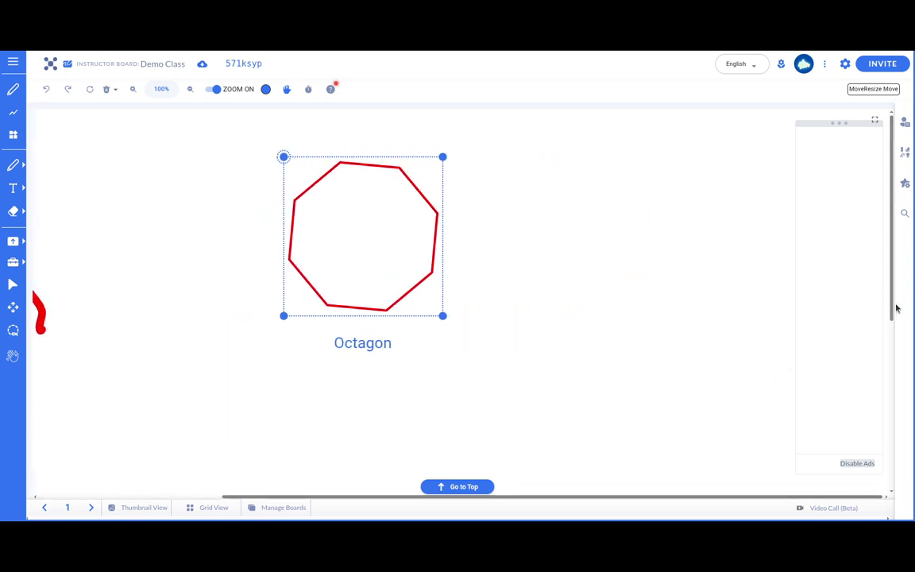
mouse_move(892, 312)
mouse_down()
mouse_move(883, 484)
mouse_move(897, 432)
mouse_move(886, 311)
mouse_move(894, 481)
mouse_move(891, 314)
mouse_up()
mouse_move(754, 494)
mouse_down()
mouse_move(751, 504)
mouse_move(506, 469)
mouse_up()
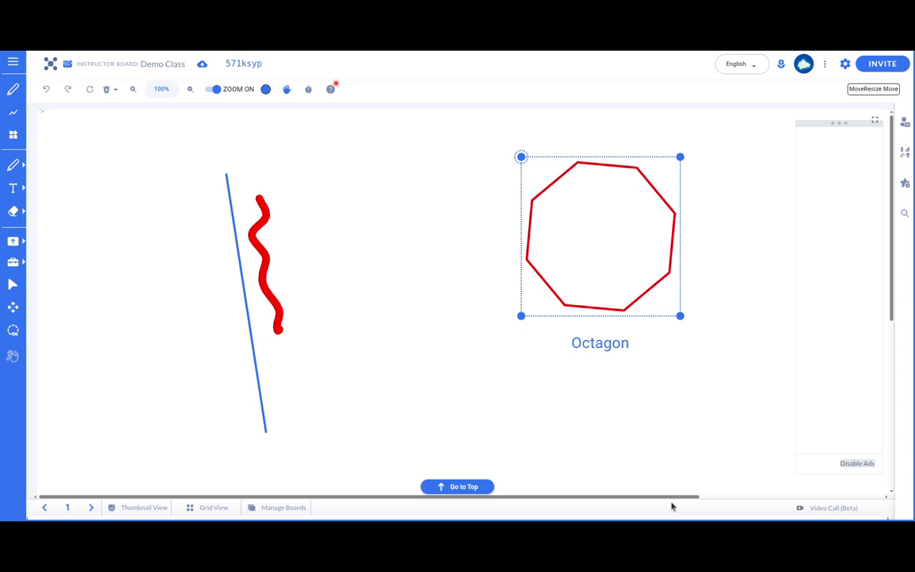
drag(676, 503, 622, 482)
click(688, 211)
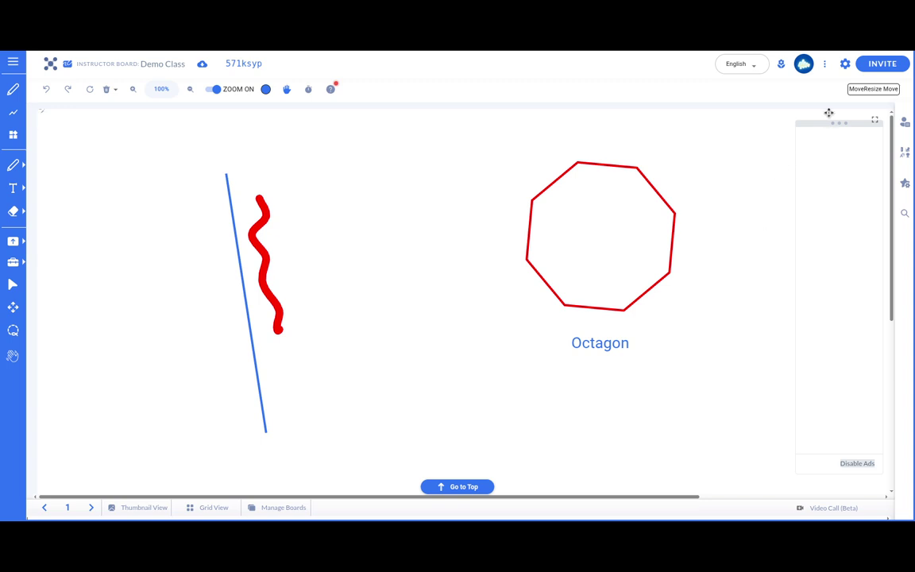
Set the default screen size for the class to iPad size (1024x700) and save the board settings.
click(845, 65)
click(465, 221)
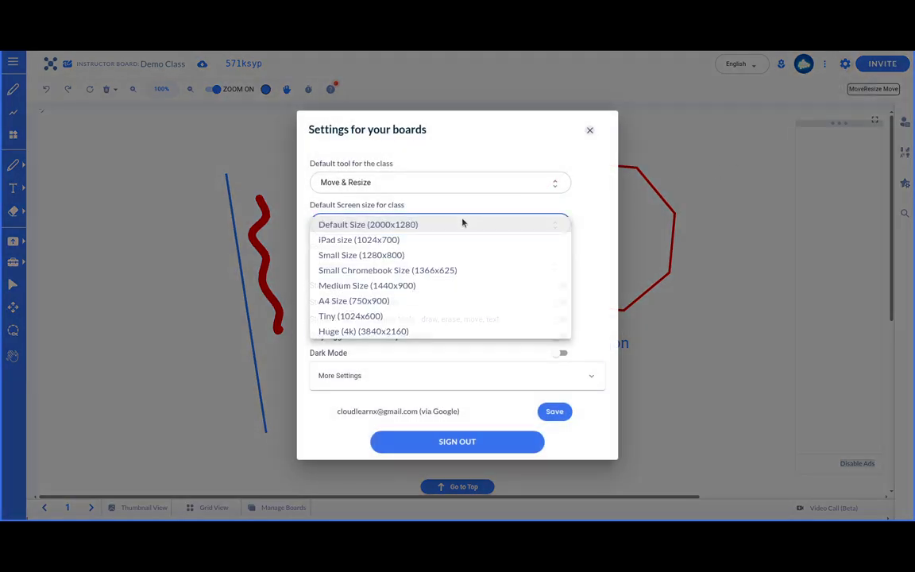
click(459, 224)
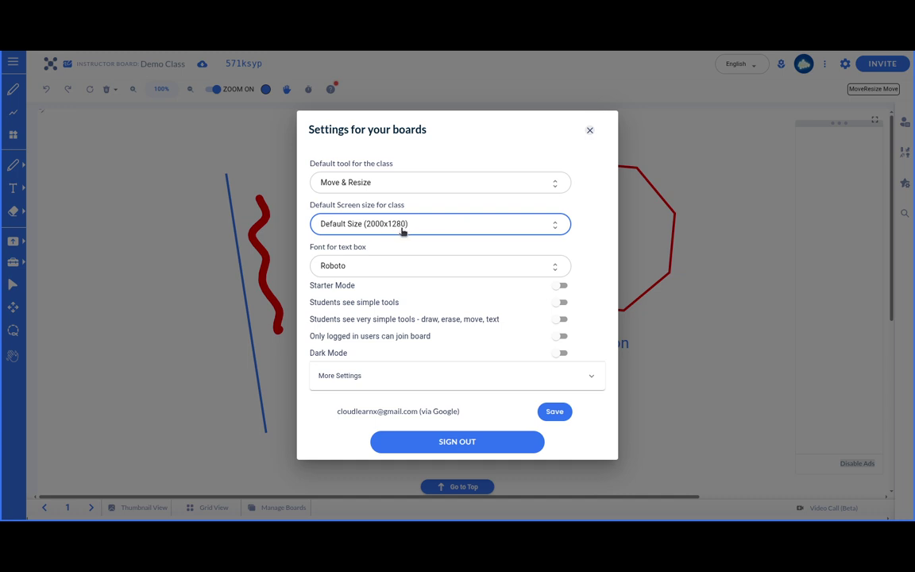
click(422, 227)
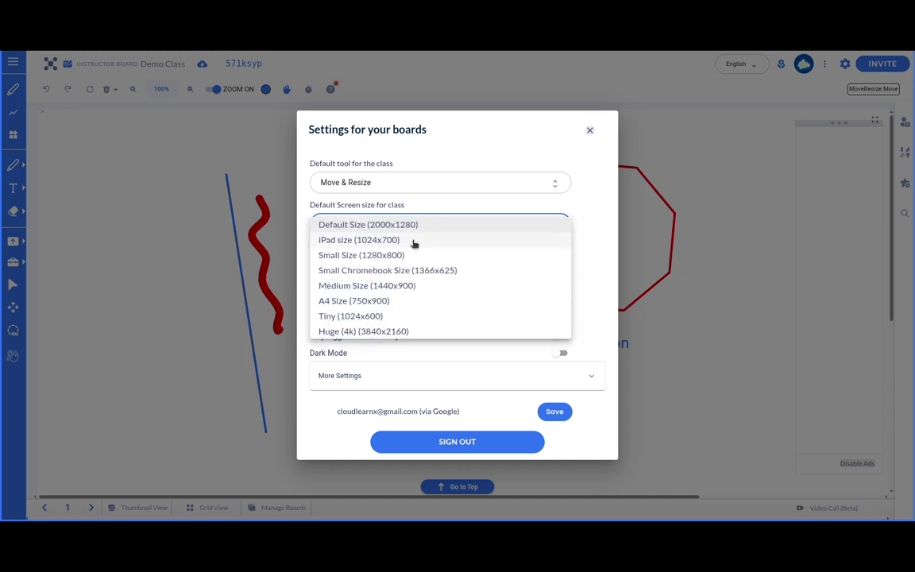
click(414, 241)
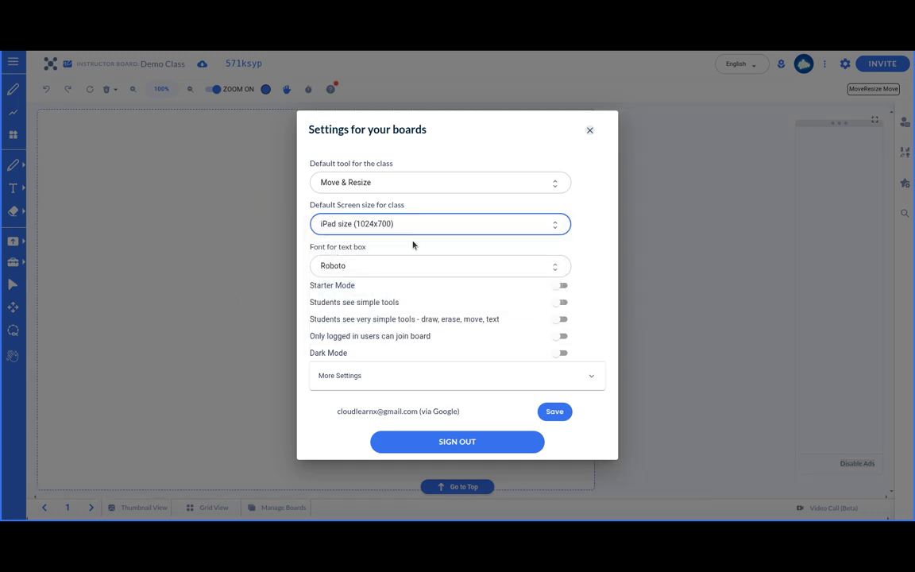
click(554, 411)
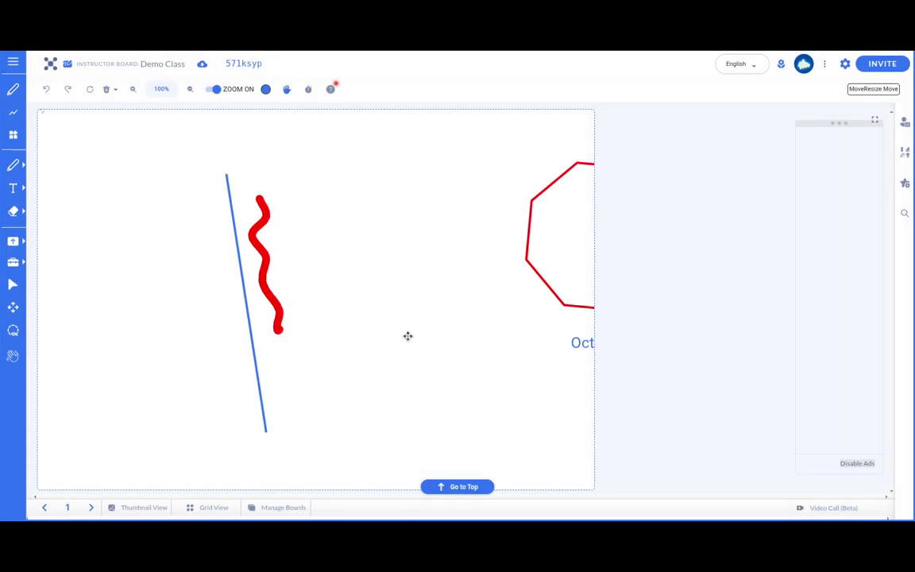
drag(323, 290, 92, 165)
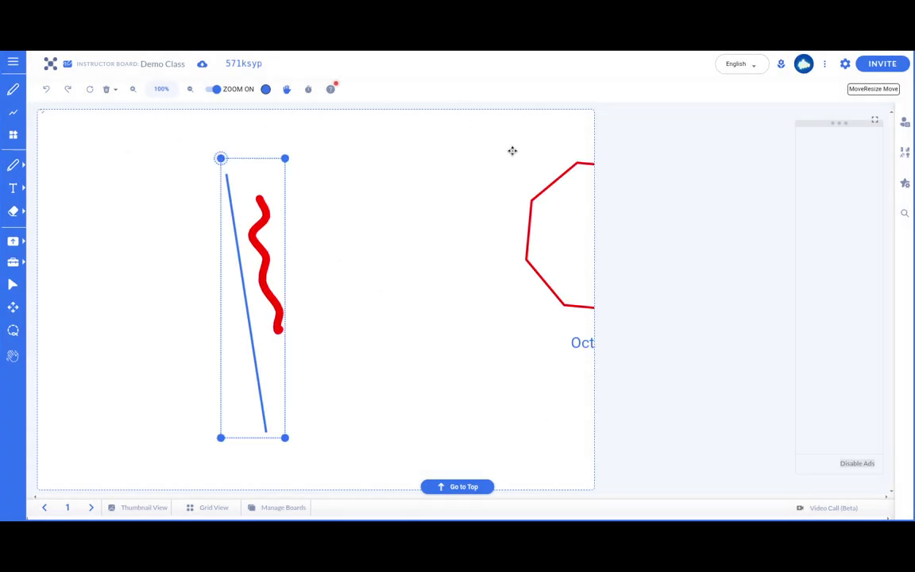
click(441, 396)
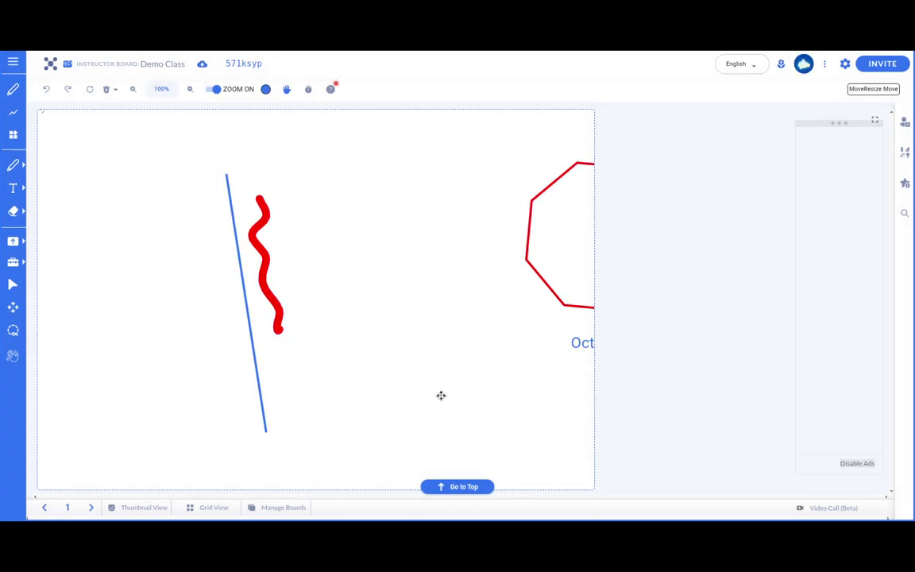
Draw a freehand blue corner bracket in each of the four corners of the resized board.
click(14, 165)
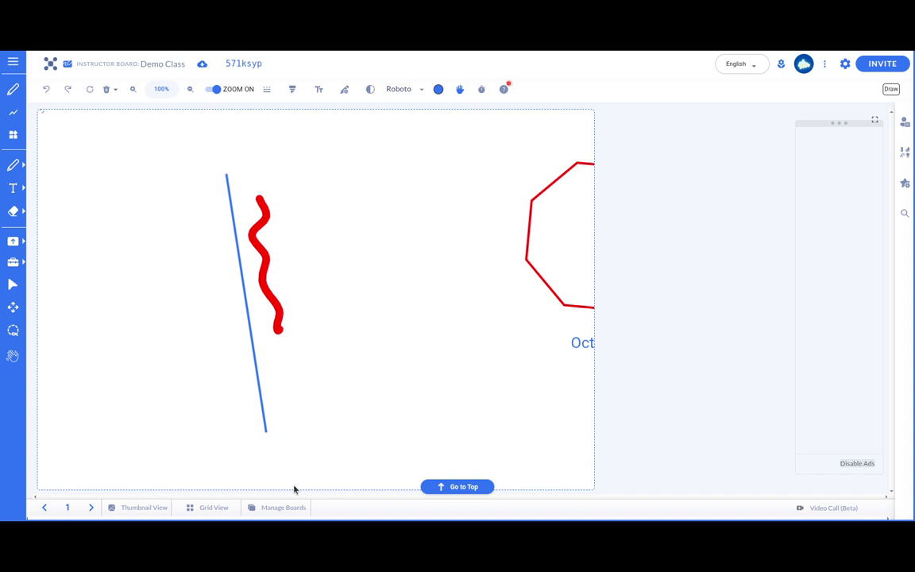
drag(46, 146, 45, 149)
mouse_move(555, 122)
mouse_down()
mouse_move(578, 121)
mouse_move(575, 159)
mouse_up()
drag(576, 474, 539, 472)
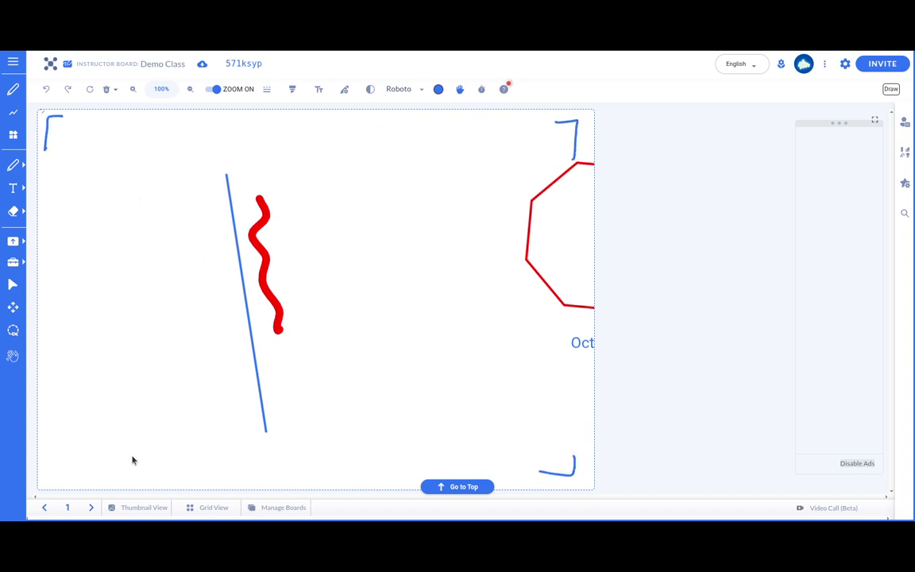
drag(50, 459, 70, 474)
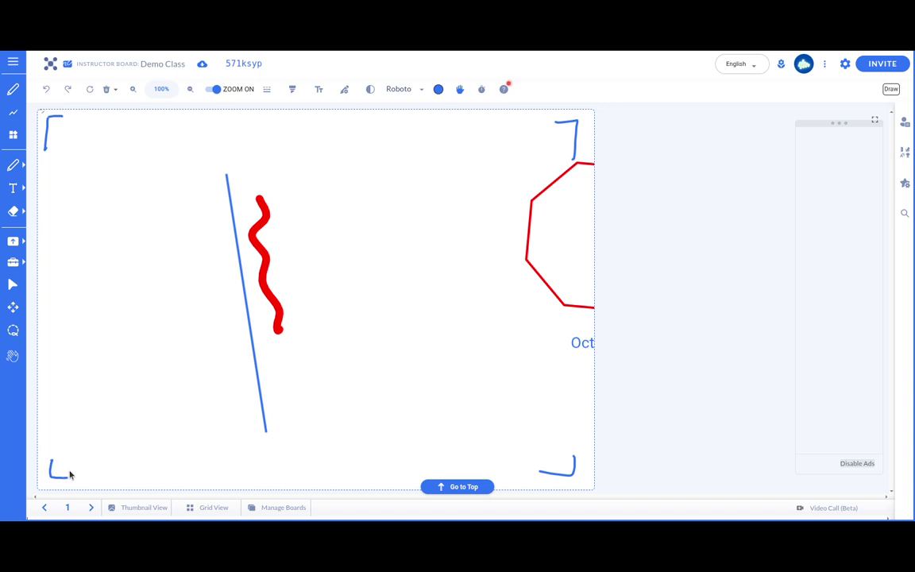